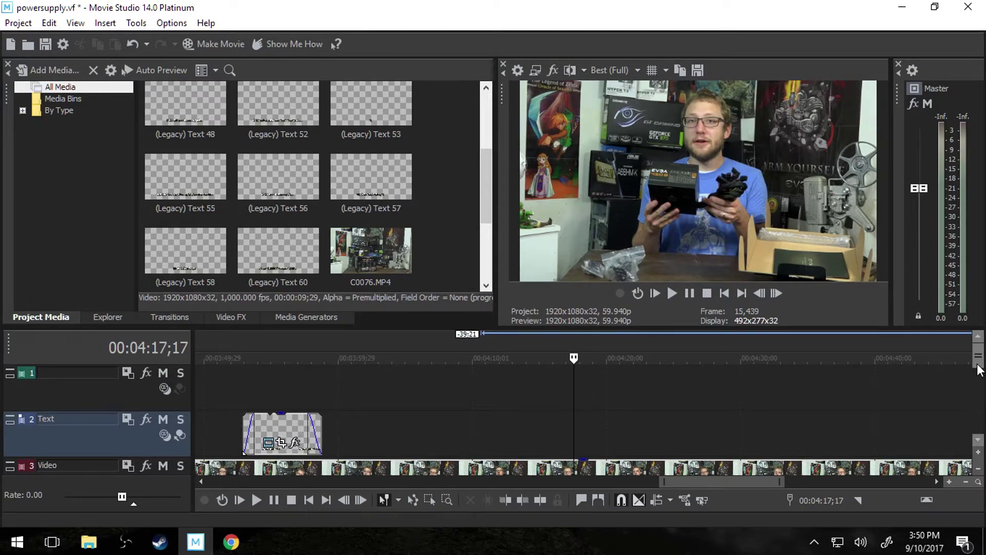
Scroll the timeline and move the play position to 00:04:13;06, beyond the existing text event
left_click_drag(978, 366, 977, 378)
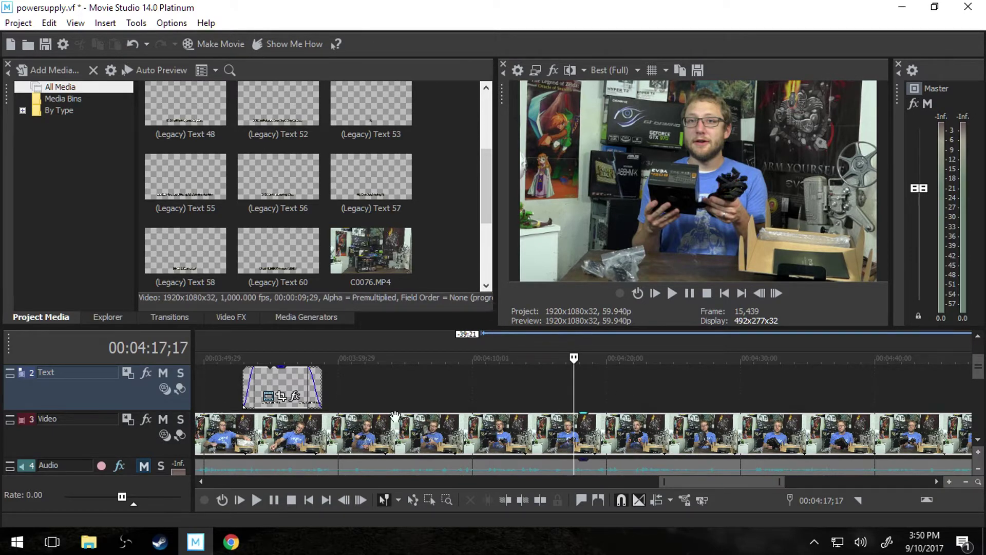
left_click(294, 369)
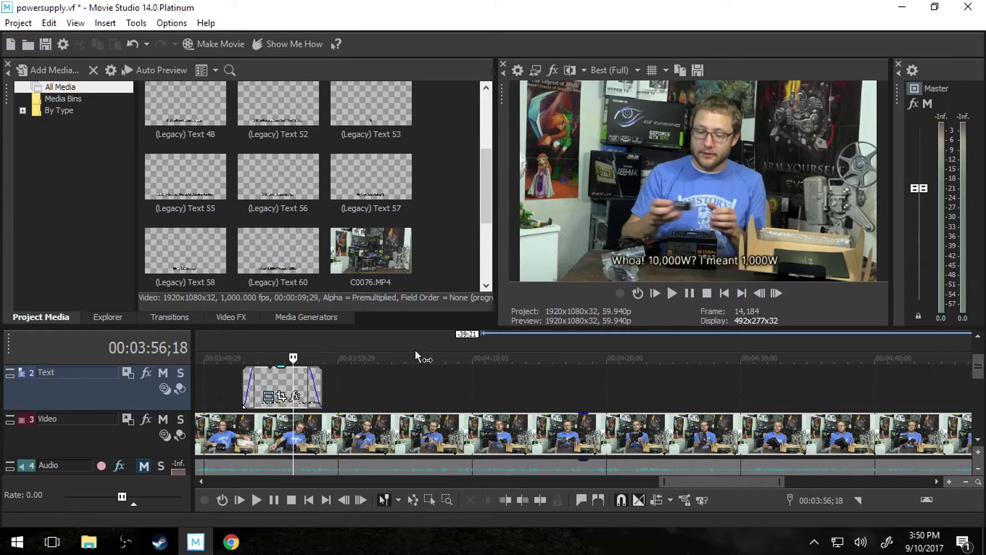
left_click(515, 358)
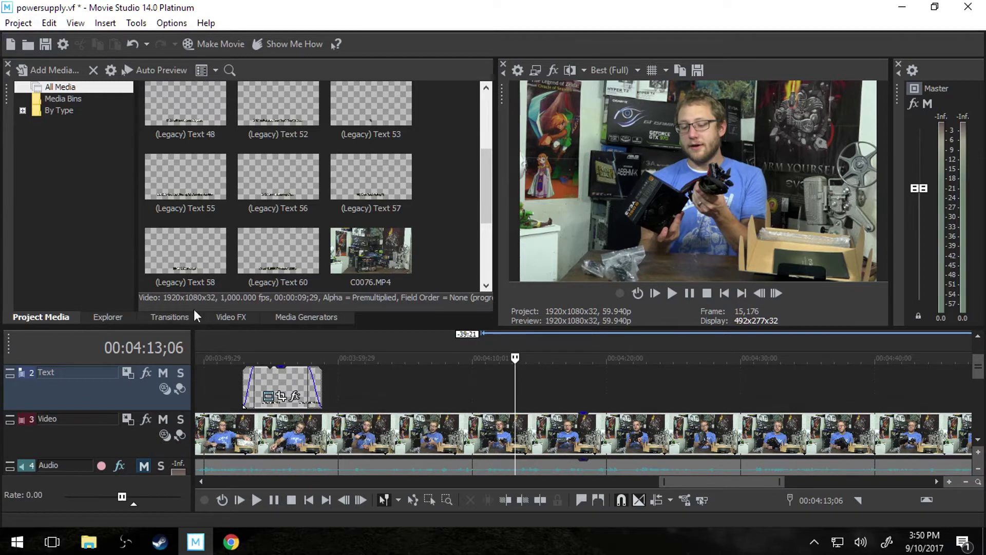
Browse the Checkerboard and Noise Texture media generators, then return to the Titles & Text presets
left_click(285, 318)
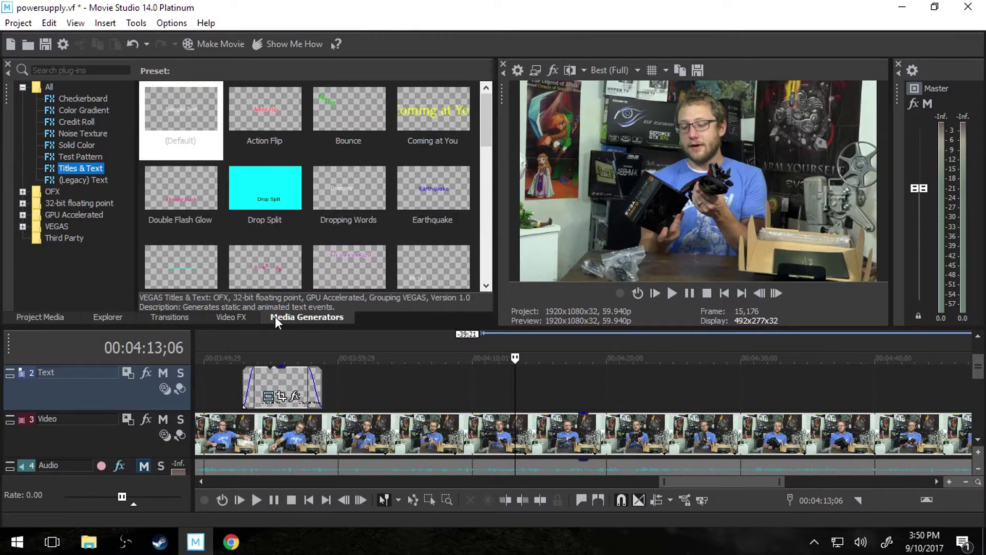
left_click(99, 102)
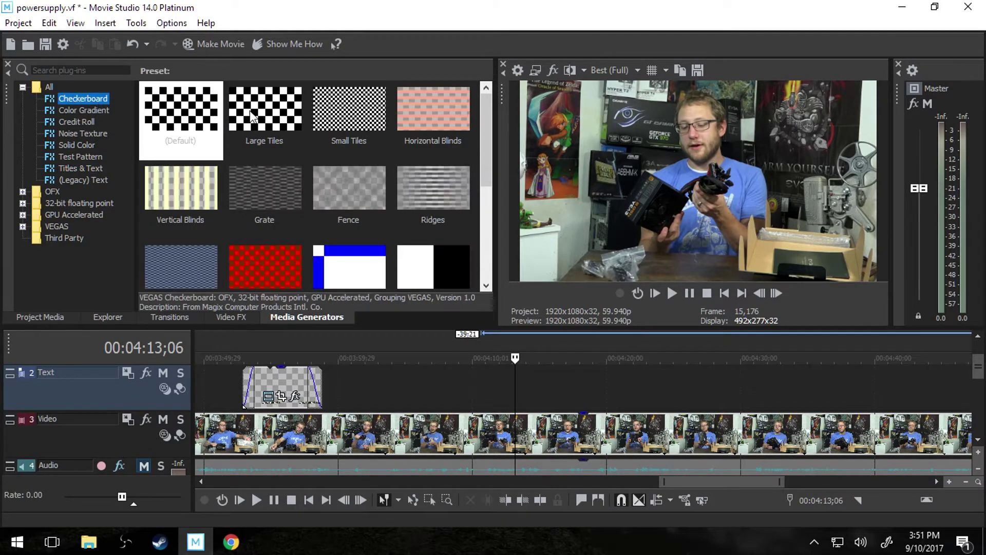
left_click(101, 132)
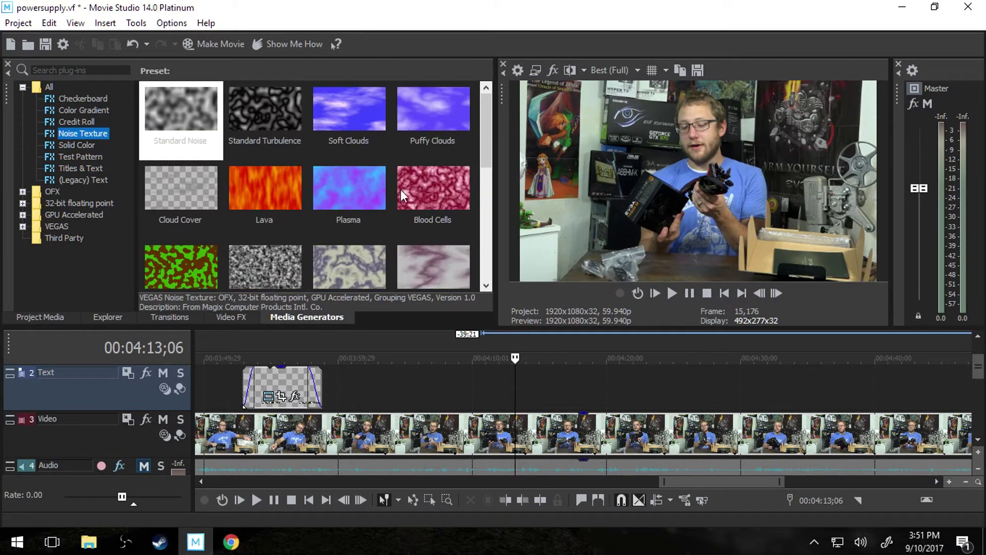
left_click(90, 171)
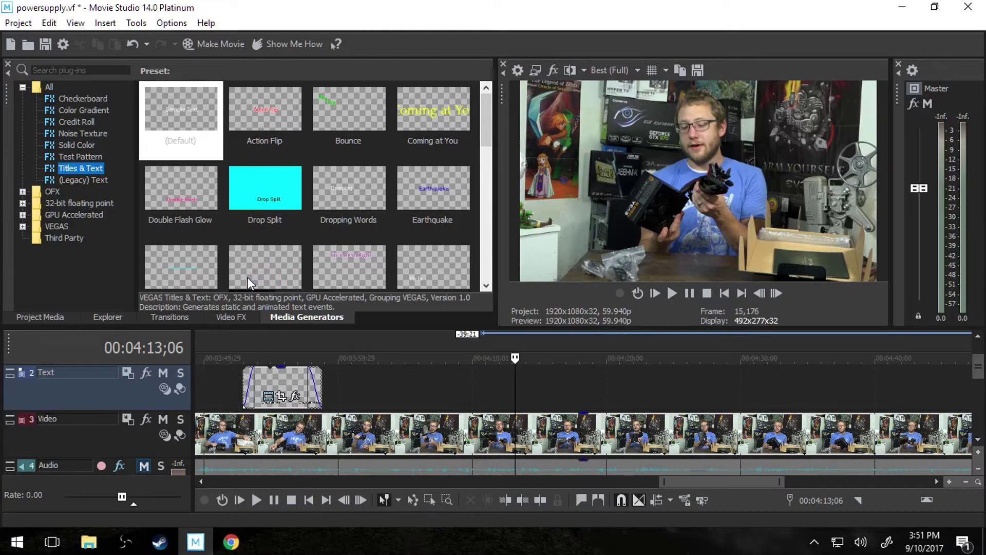
Drag the (Default) Titles & Text preset onto the Text track at the playhead
left_click_drag(185, 144, 191, 124)
left_click_drag(463, 366, 489, 377)
scroll(980, 372, "up", 1)
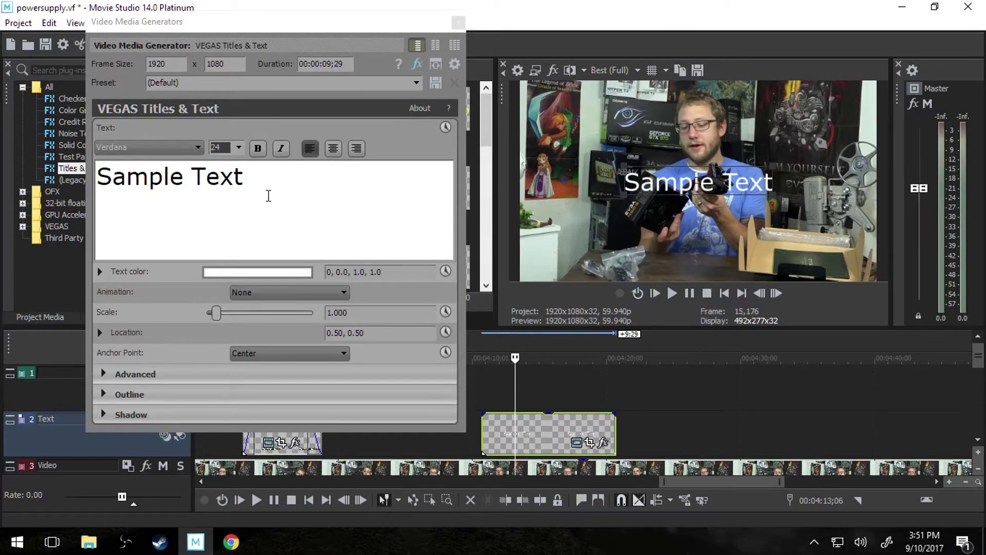
Replace the title's Sample Text with 'neat'
left_click(259, 195)
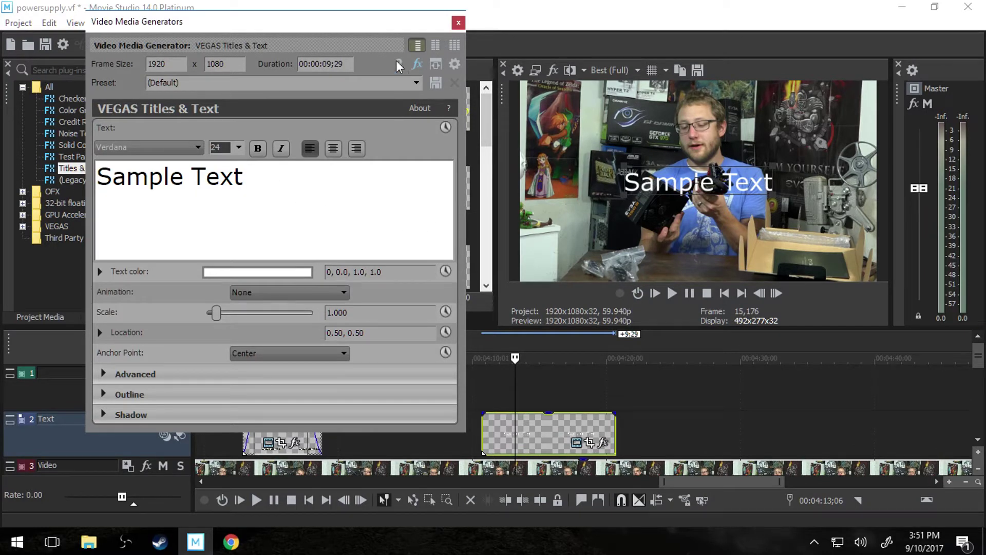
left_click_drag(311, 193, 77, 188)
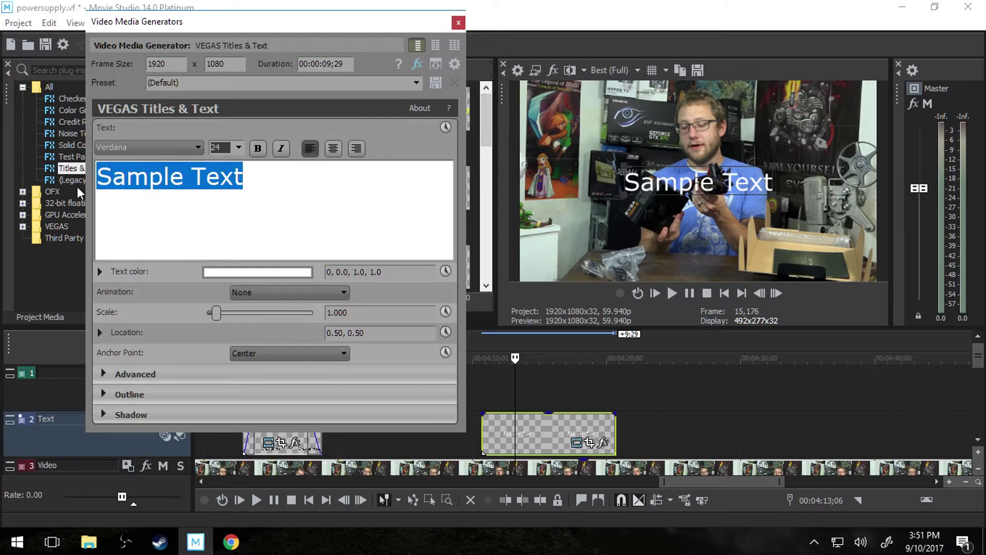
type("neat")
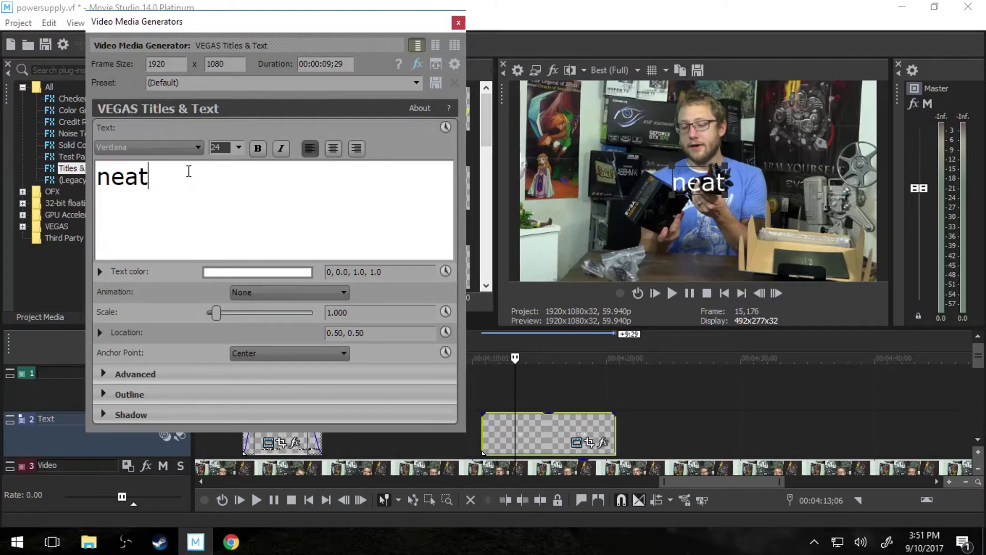
Set neat's font to Vivian Regular after trying Webdings and Steppes TT
left_click_drag(187, 169, 98, 177)
left_click(181, 149)
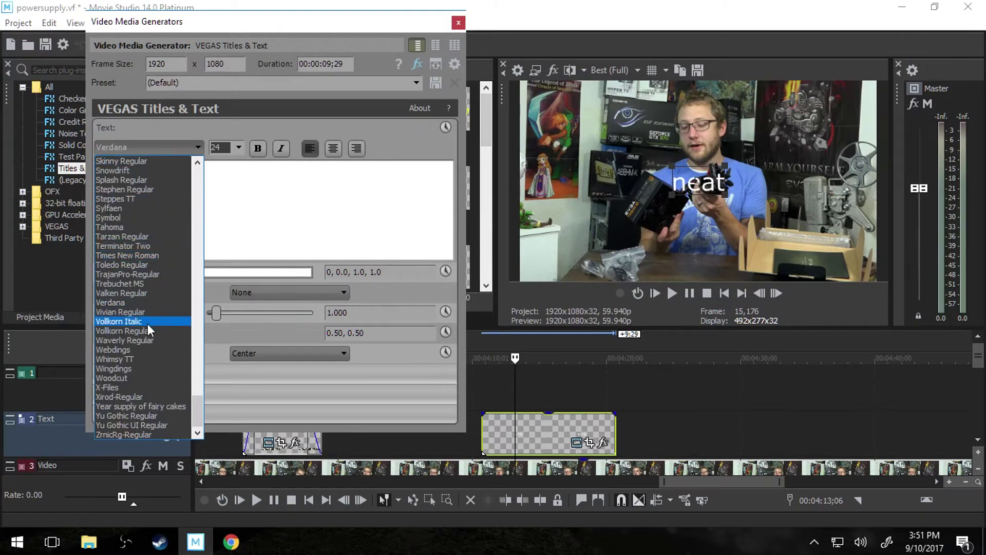
left_click(144, 350)
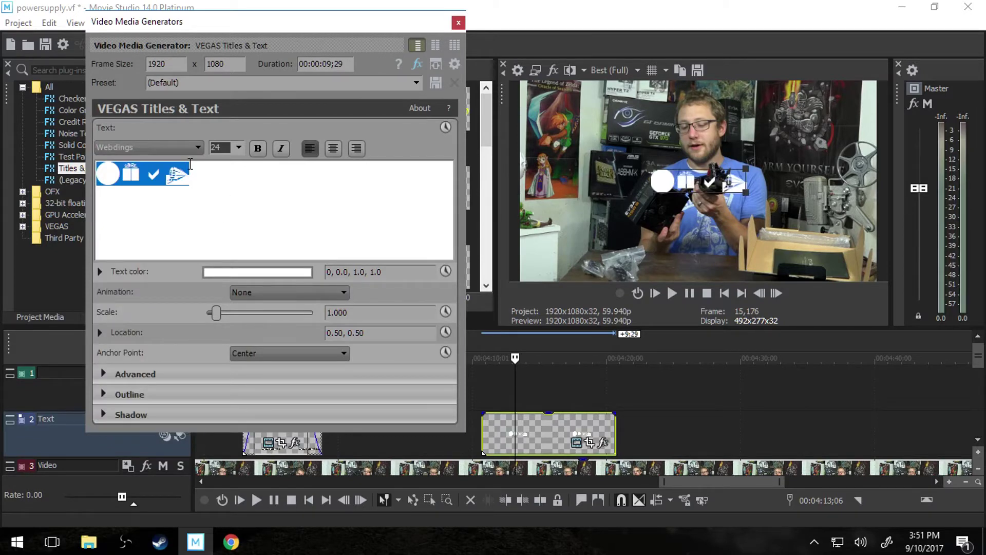
left_click(187, 143)
left_click(175, 194)
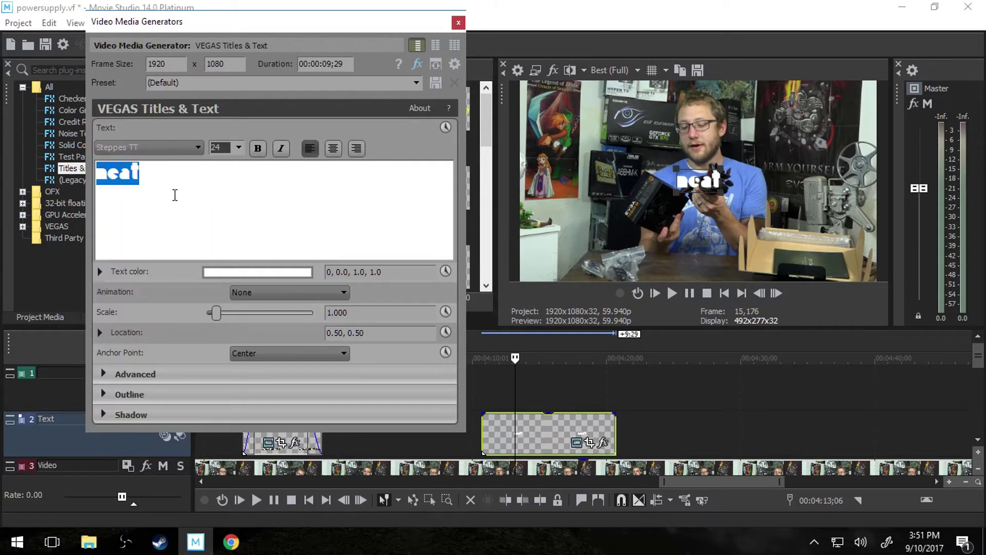
left_click(177, 147)
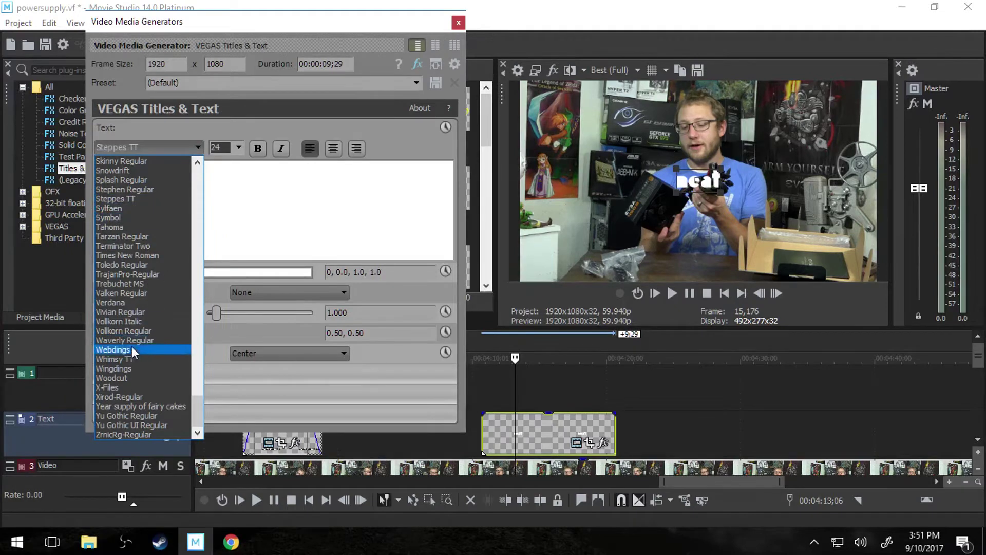
left_click(136, 312)
Set neat's font size to 22 after trying 20, 48, 52 and 10
left_click(201, 183)
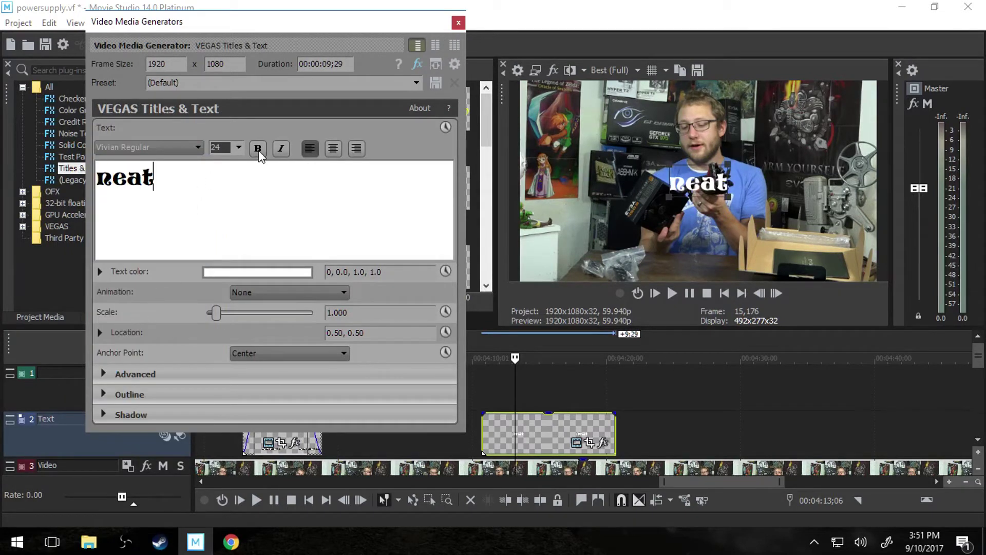
left_click(238, 147)
left_click(226, 218)
left_click_drag(168, 189, 98, 194)
left_click(239, 147)
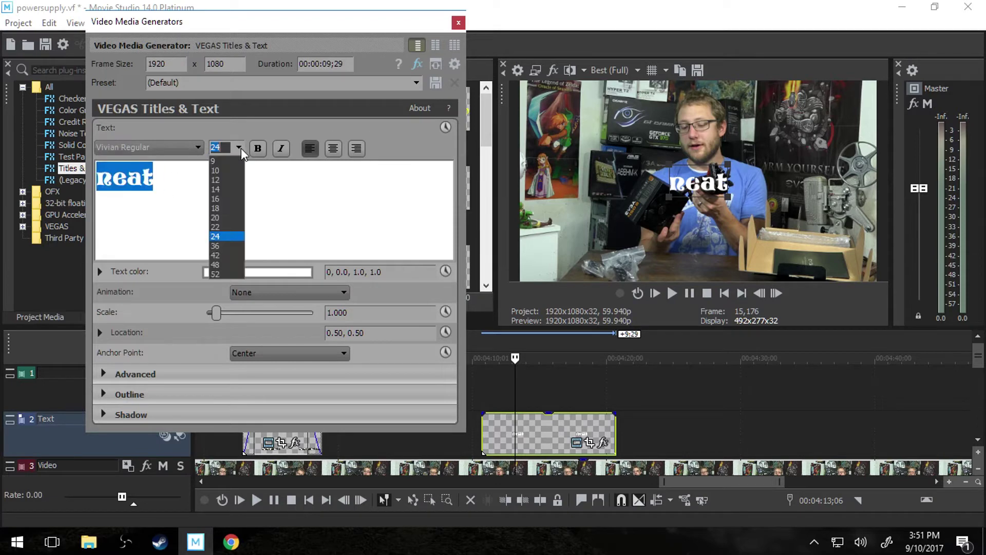
left_click(226, 264)
left_click(239, 147)
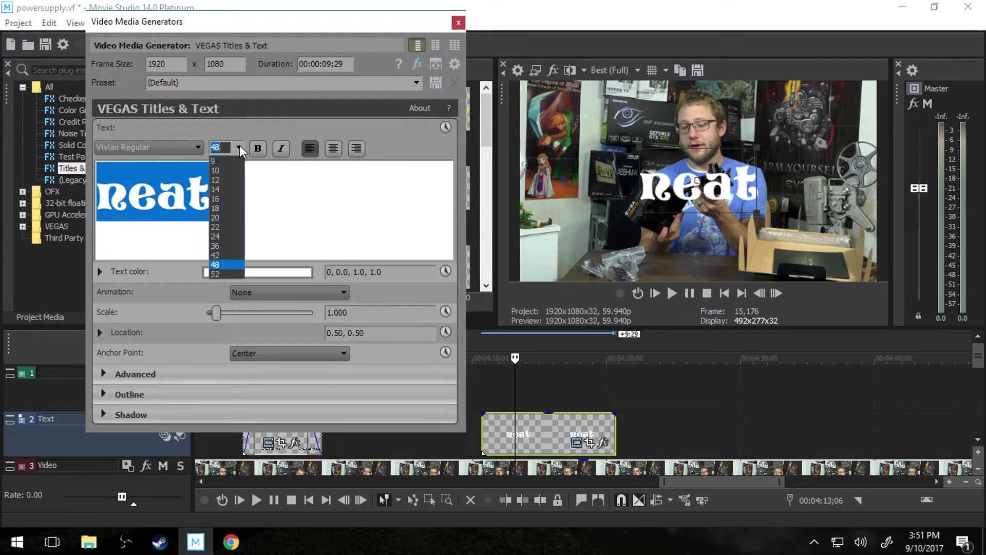
left_click(226, 274)
left_click(239, 148)
left_click(233, 164)
left_click(239, 148)
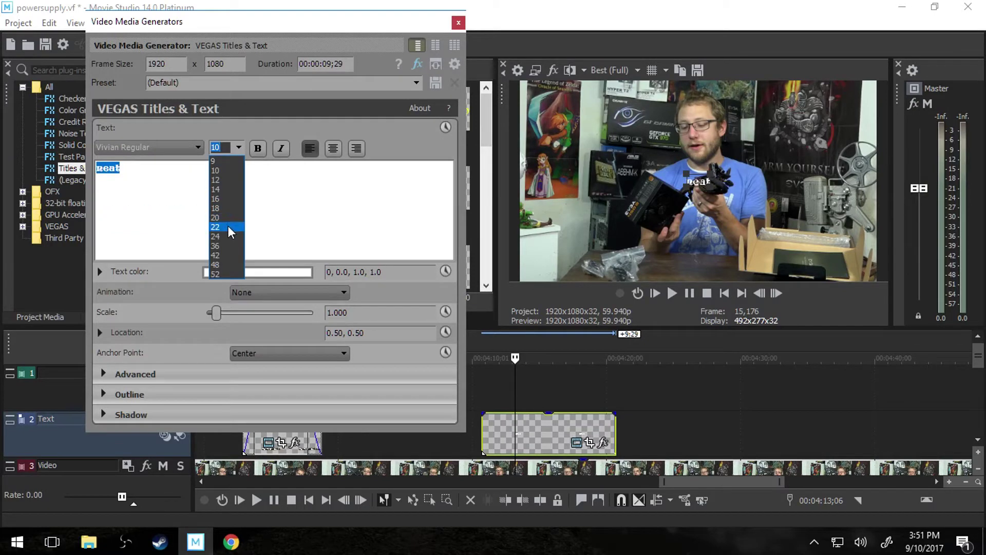
left_click(229, 227)
Leave bold and italic off and left-align neat after testing center and right alignment
left_click(257, 149)
left_click(258, 149)
left_click(280, 148)
left_click(280, 149)
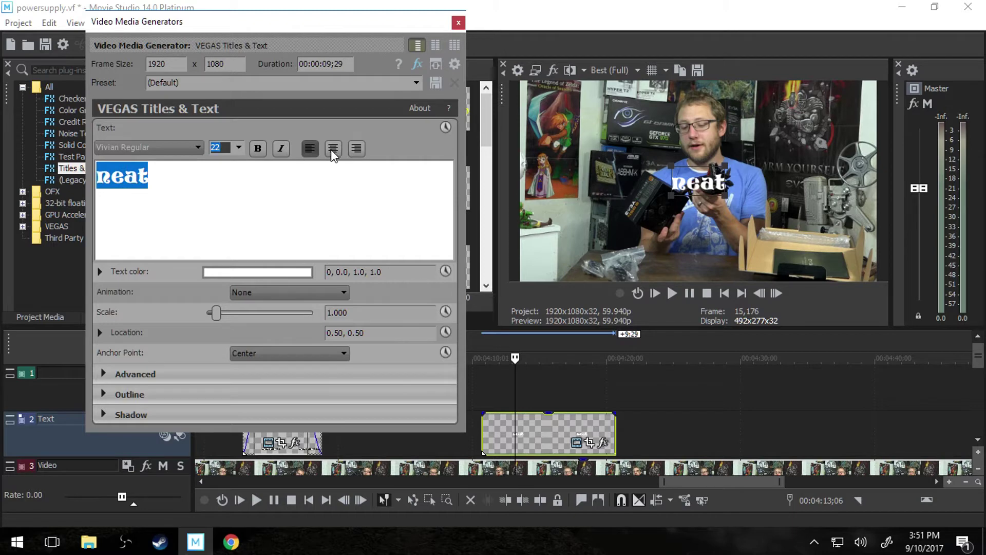
left_click(333, 148)
left_click(357, 149)
left_click(308, 151)
left_click(279, 201)
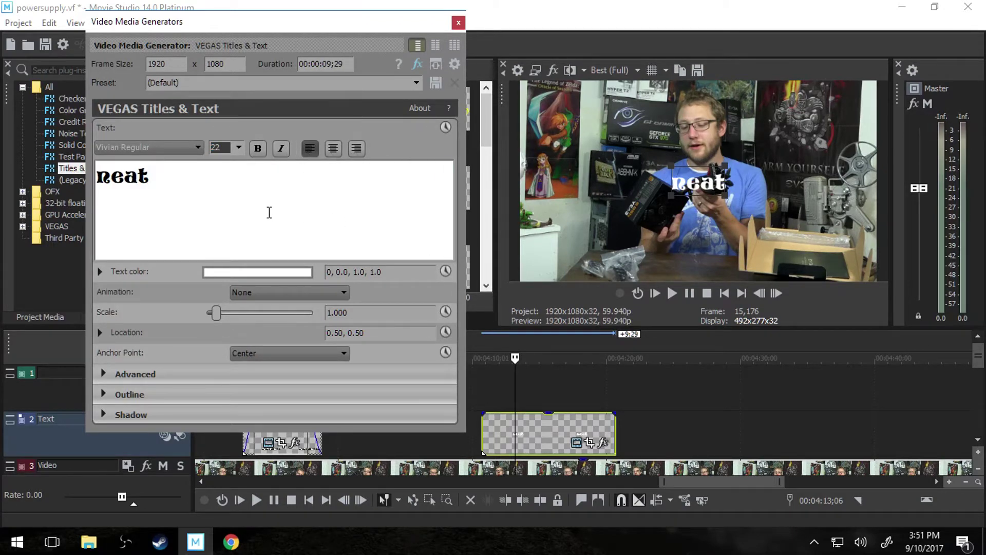
Drag the neat title in the preview until it rests near bottom centre at location 0.45, 0.11
mouse_move(705, 181)
left_mouse_down()
mouse_move(691, 216)
mouse_move(703, 184)
left_mouse_up()
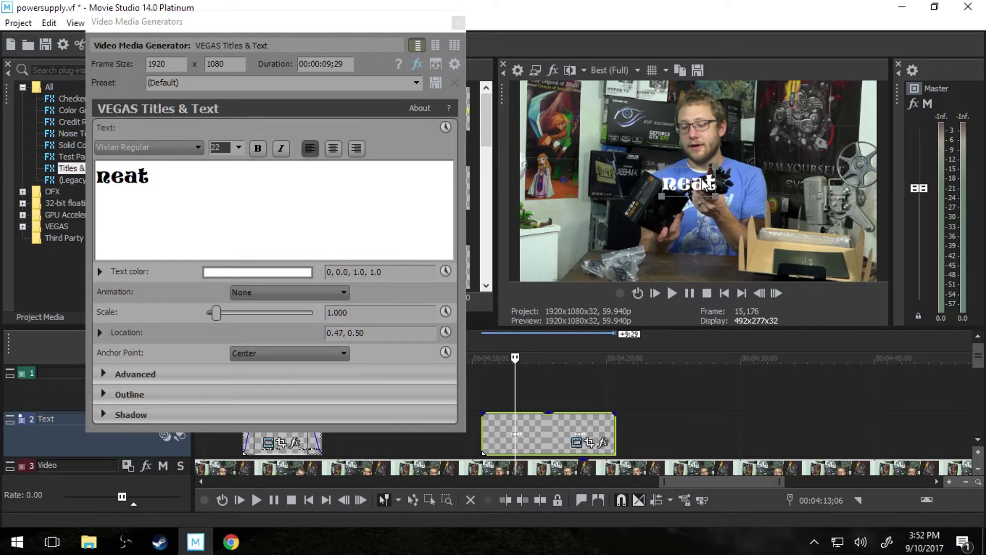
left_click_drag(706, 184, 703, 257)
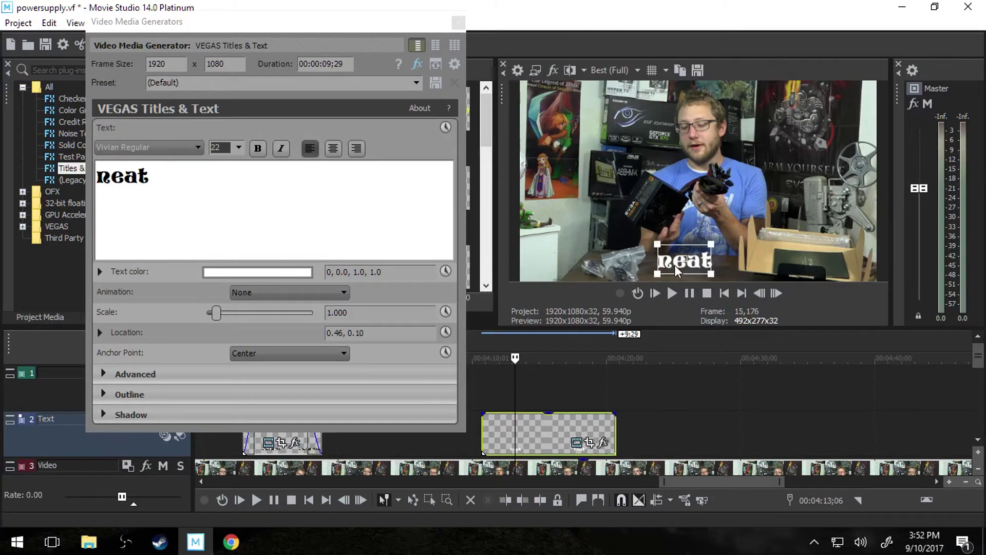
left_click_drag(670, 262, 547, 275)
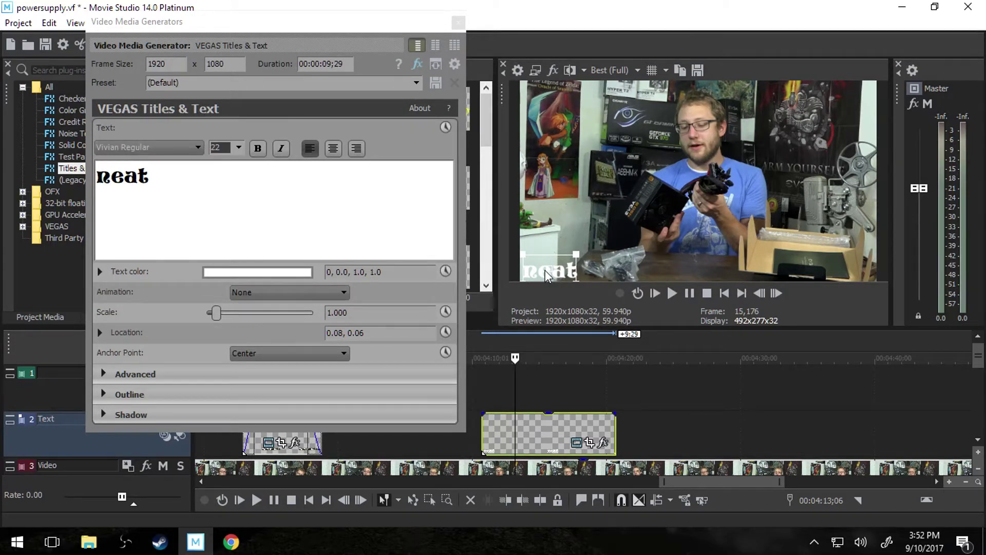
left_click_drag(547, 275, 679, 268)
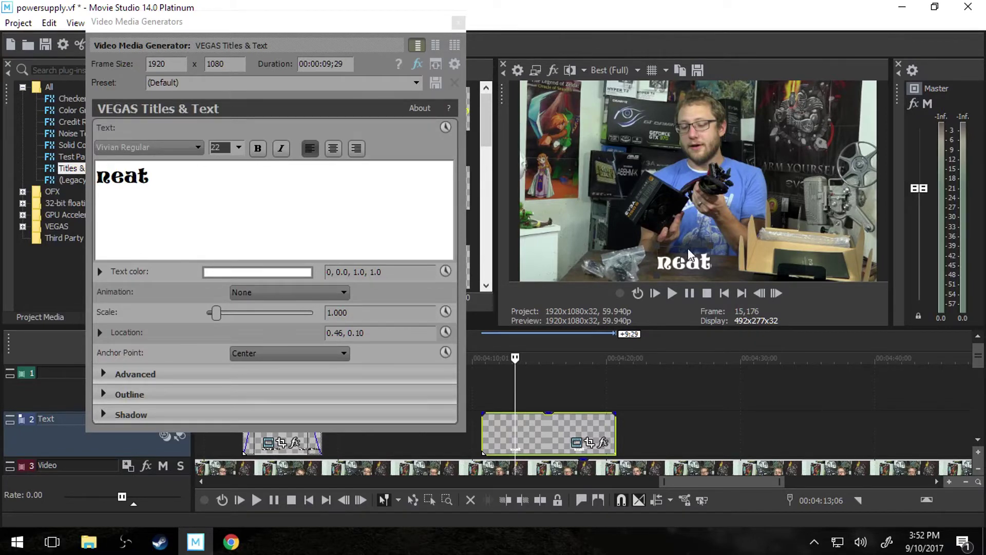
left_click_drag(691, 261, 692, 265)
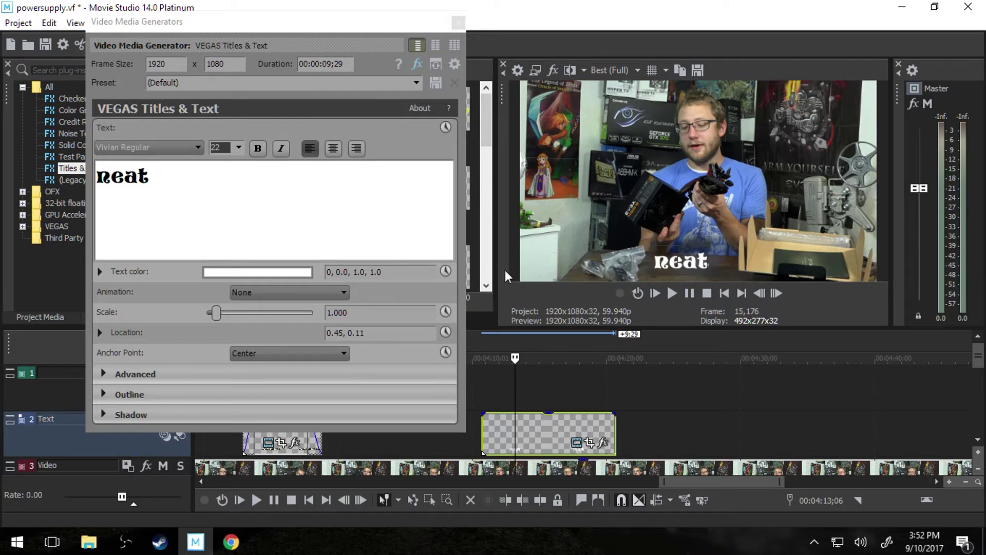
left_click(161, 181)
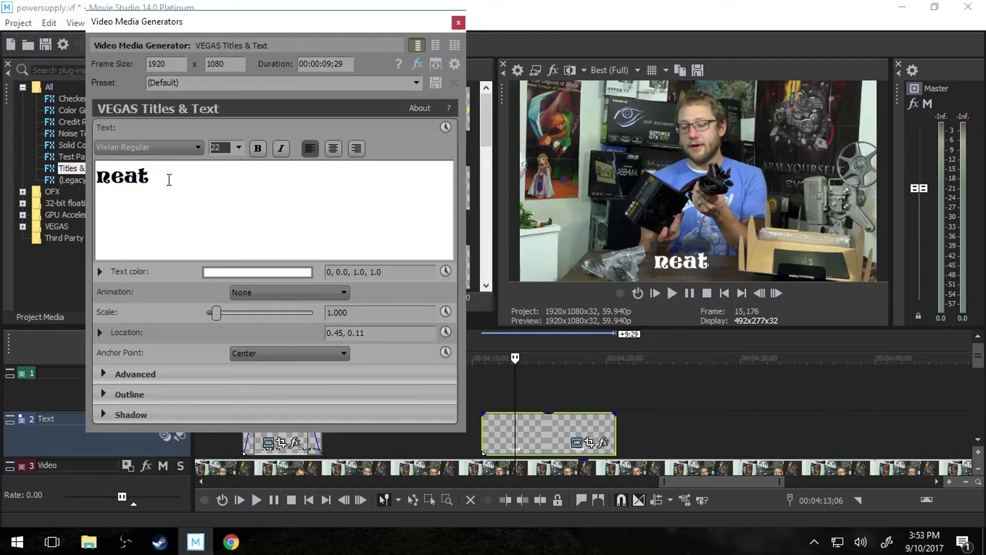
left_click(251, 273)
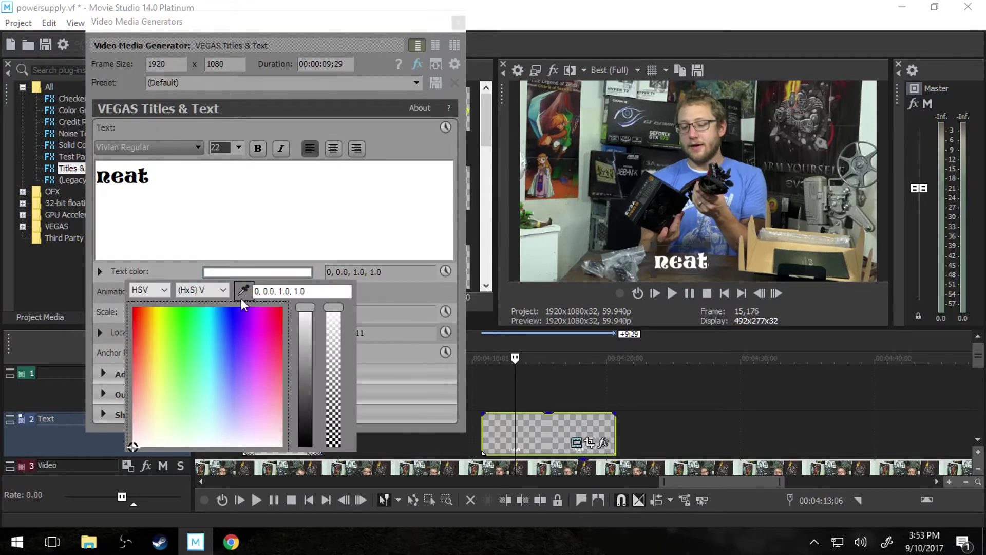
left_click(205, 266)
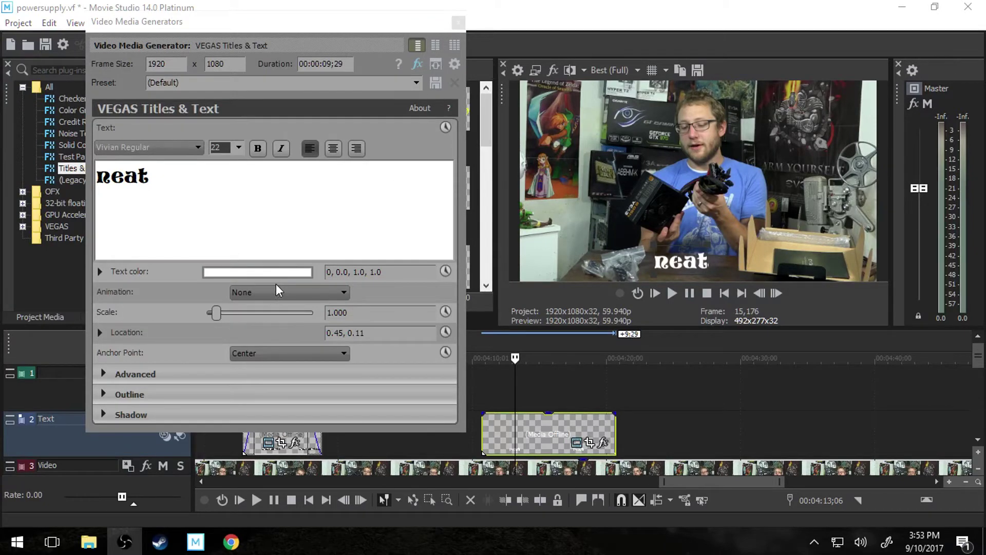
left_click(236, 272)
left_click_drag(210, 329, 184, 331)
left_click_drag(252, 329, 230, 442)
left_click_drag(335, 308, 344, 406)
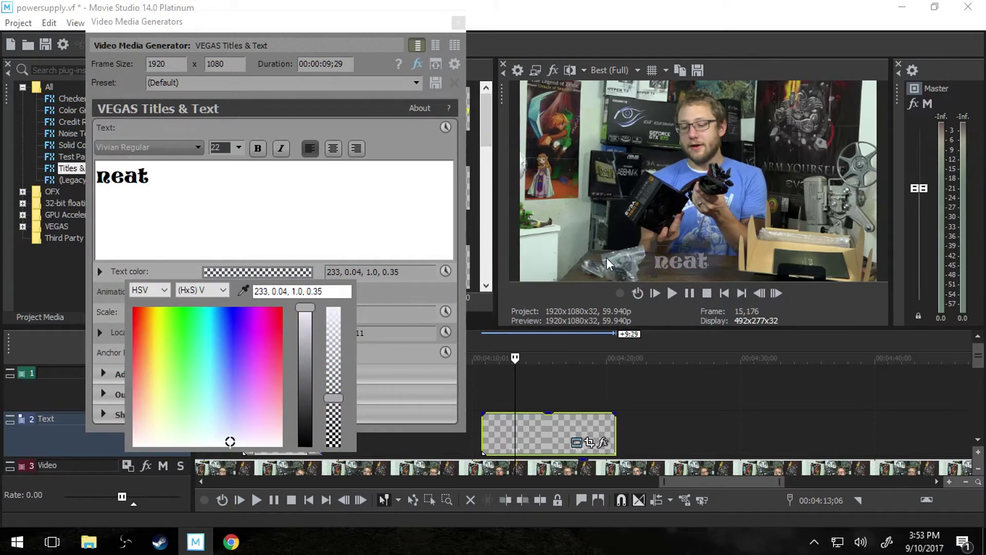
left_click(696, 263)
mouse_move(698, 263)
left_mouse_down()
mouse_move(714, 117)
mouse_move(684, 219)
mouse_move(699, 263)
left_mouse_up()
left_click(301, 272)
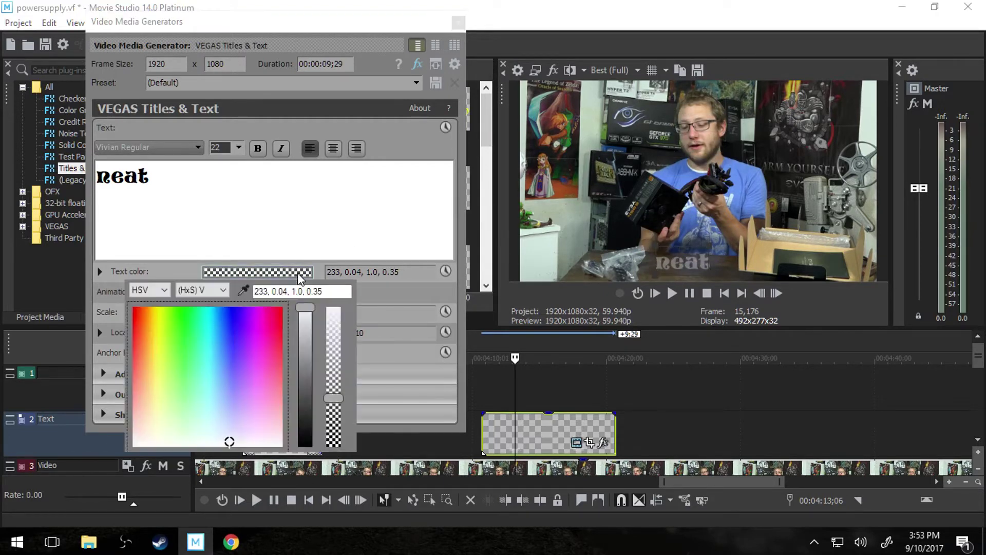
left_click_drag(230, 431, 194, 448)
left_click_drag(333, 397, 333, 307)
left_click(327, 216)
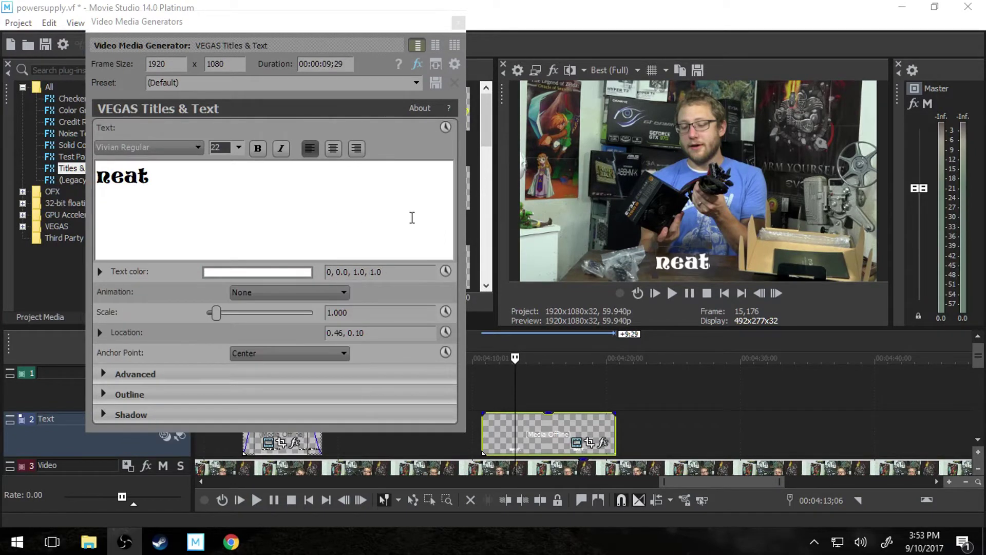
left_click(303, 293)
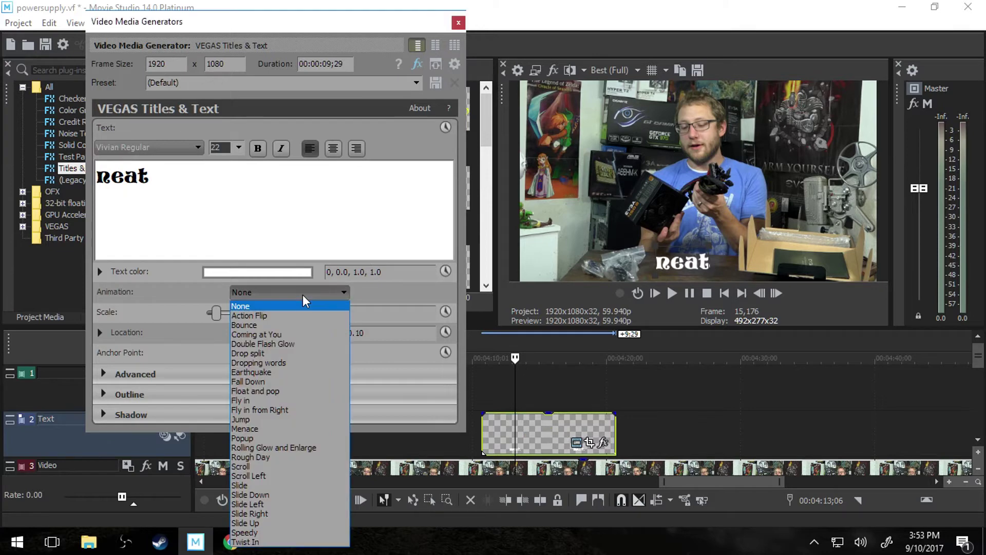
left_click(305, 344)
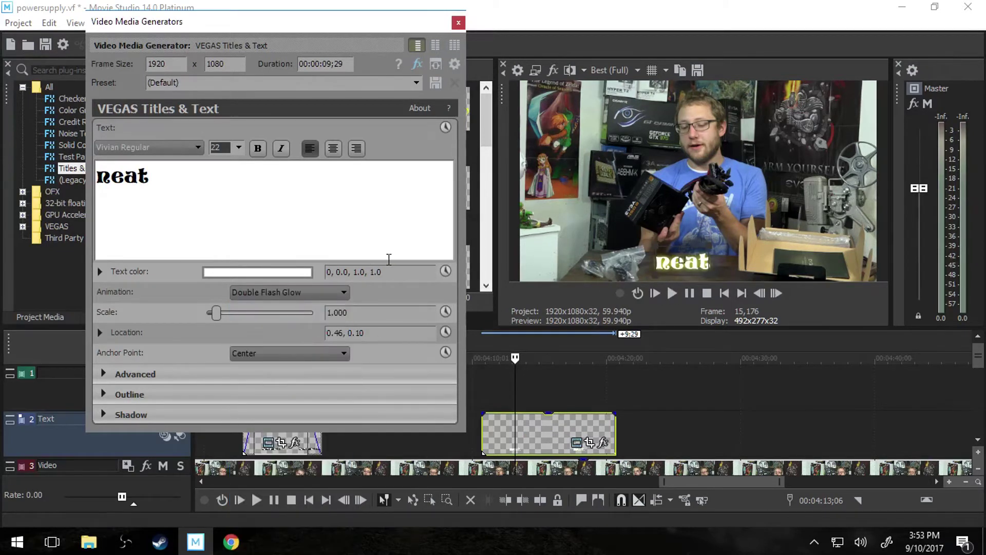
left_click(316, 293)
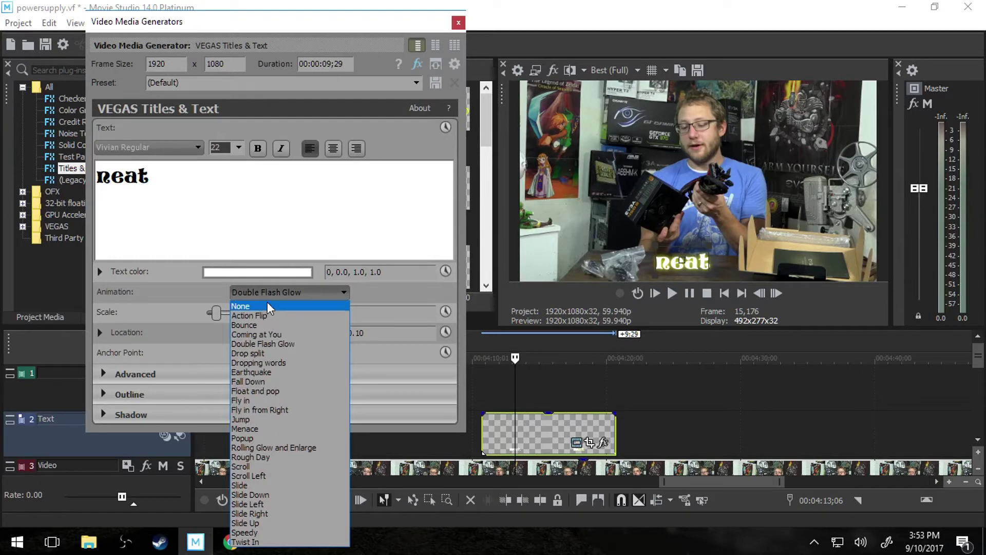
left_click(242, 306)
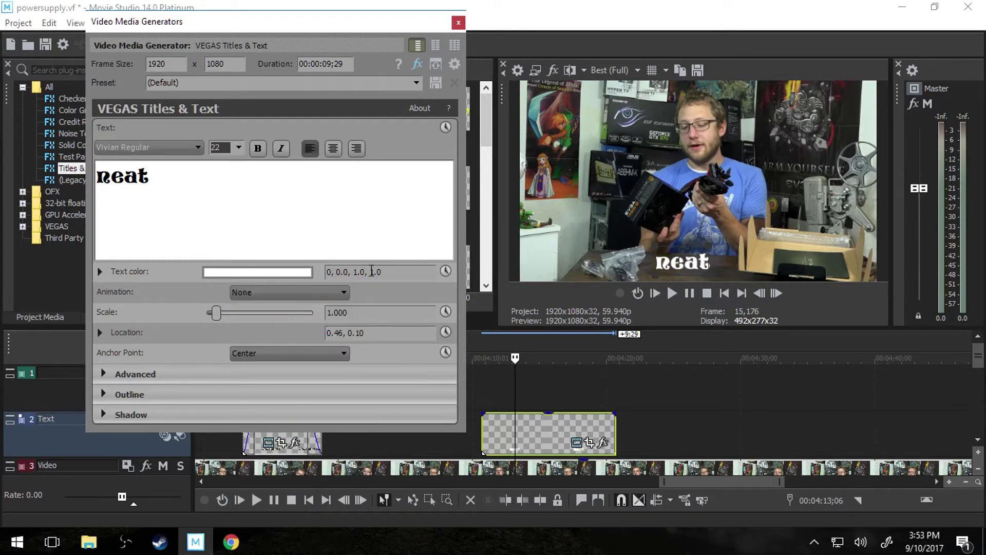
mouse_move(217, 314)
left_mouse_down()
mouse_move(266, 317)
mouse_move(216, 323)
left_mouse_up()
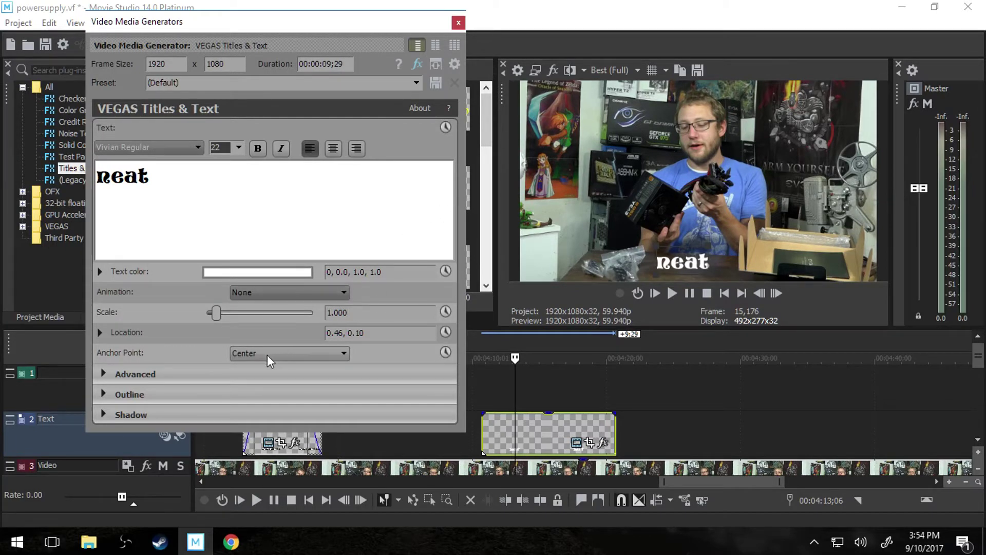
Expand the Location pad and move the title up, then back down in the frame
left_click(99, 333)
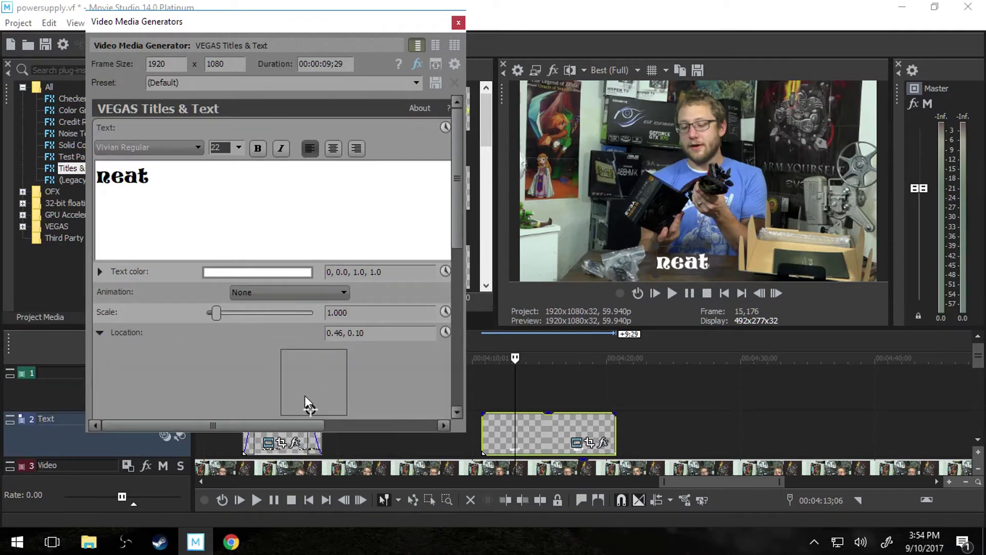
mouse_move(307, 396)
left_mouse_down()
mouse_move(328, 375)
mouse_move(302, 363)
mouse_move(312, 401)
left_mouse_up()
mouse_move(712, 238)
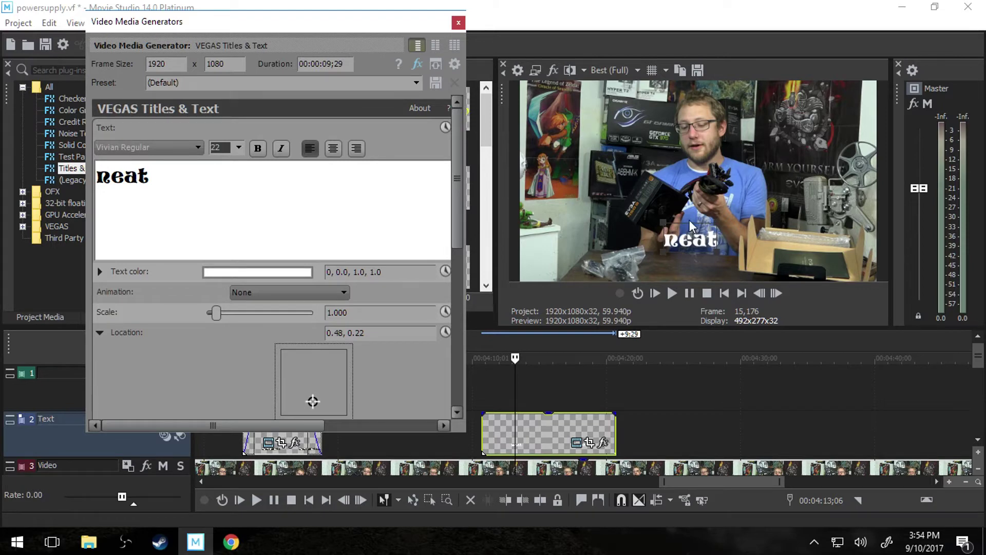
left_click_drag(684, 233, 670, 252)
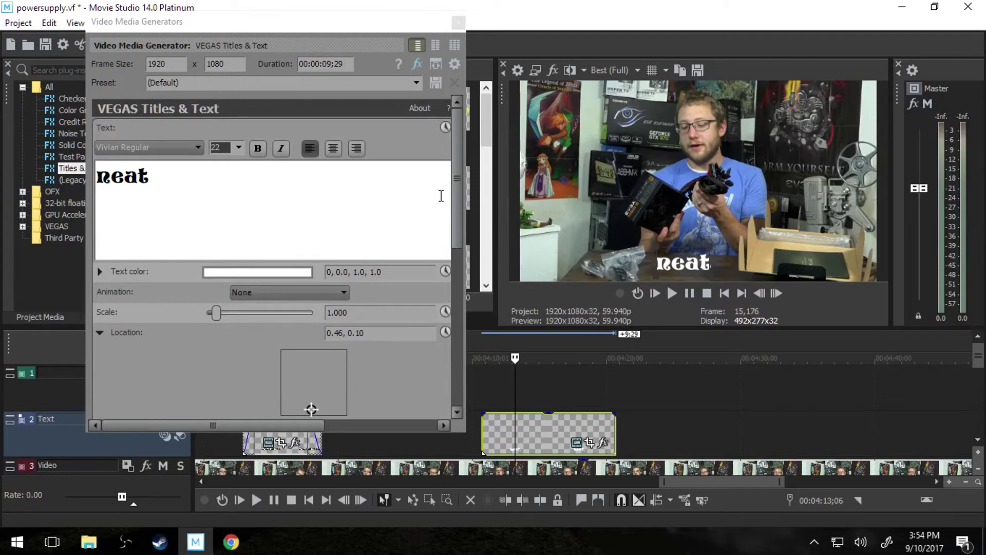
left_click_drag(456, 186, 452, 354)
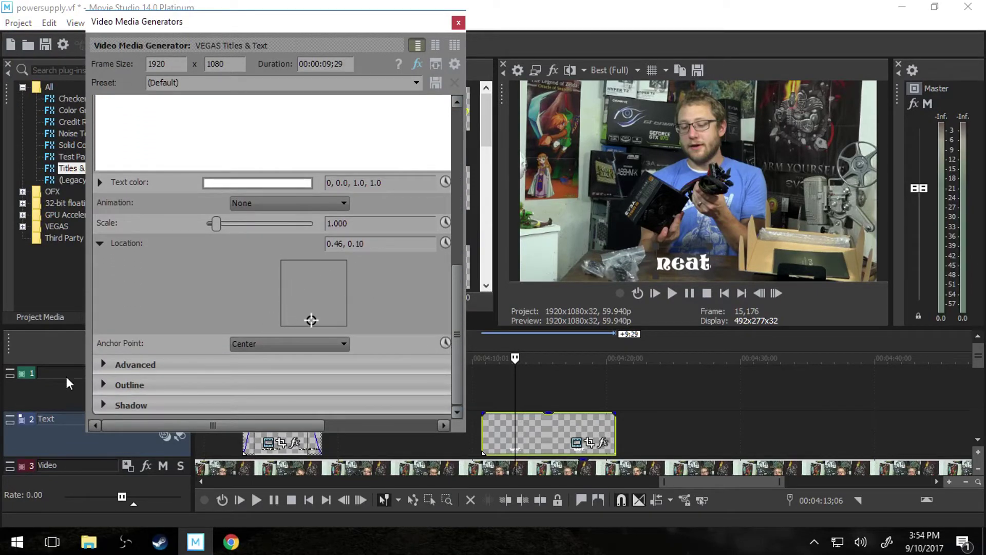
Try Top Left, Center and Bottom Left anchor points, moving the title to mid-frame
left_click(265, 343)
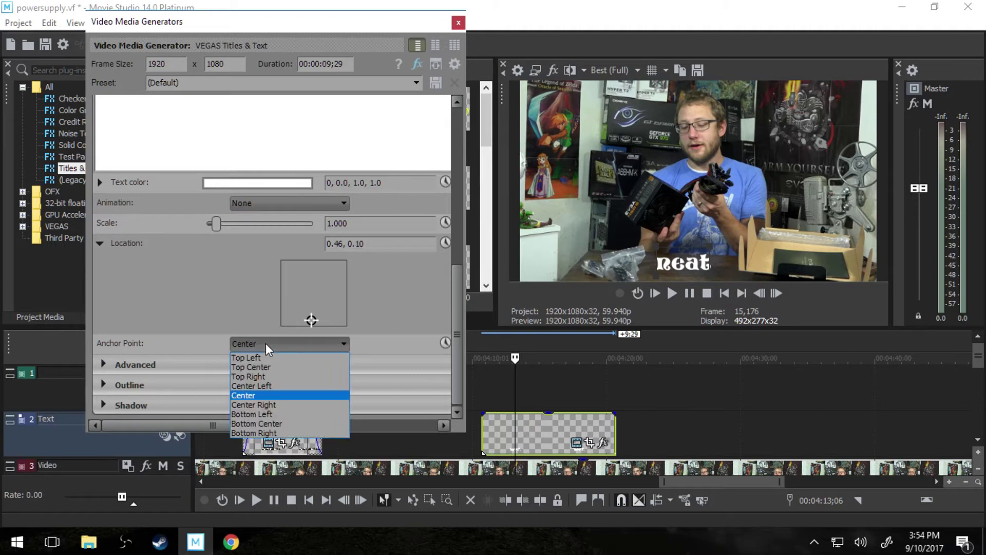
left_click(272, 359)
left_click(295, 344)
left_click(290, 396)
left_click(306, 345)
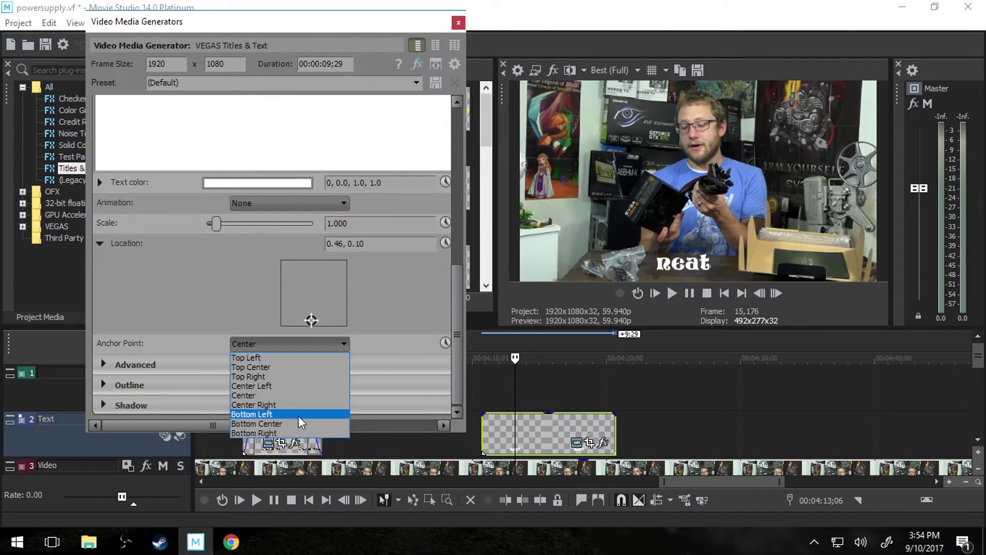
left_click(298, 411)
left_click_drag(702, 267, 768, 254)
Enlarge the neat title and set its anchor point back to Center
left_click(331, 343)
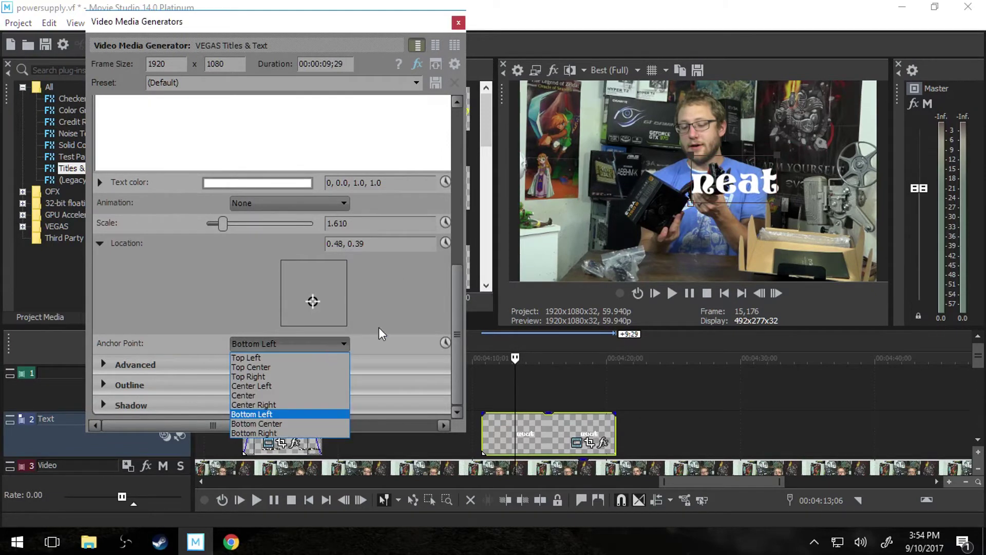
left_click(765, 190)
left_click_drag(779, 202, 833, 254)
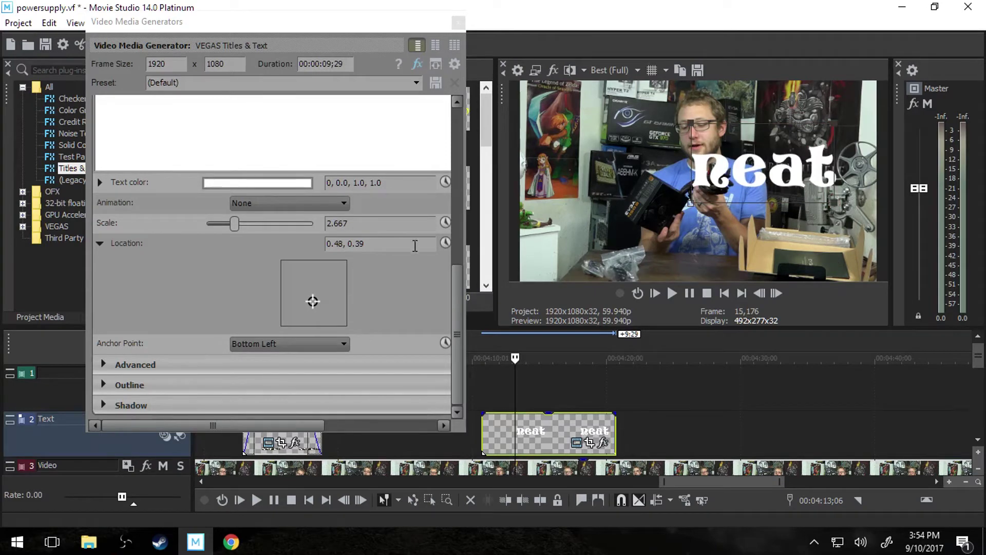
left_click(311, 342)
left_click(276, 396)
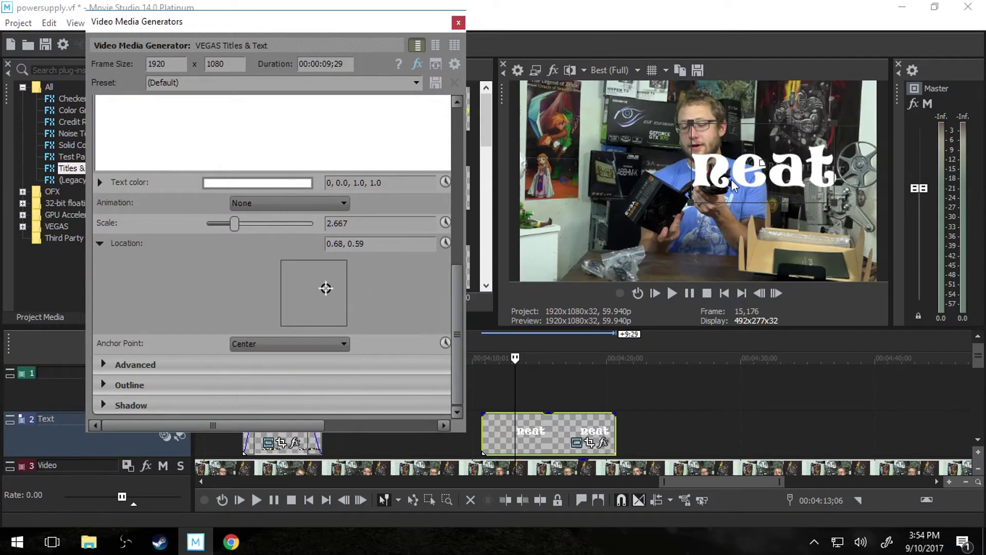
left_click_drag(721, 185, 686, 239)
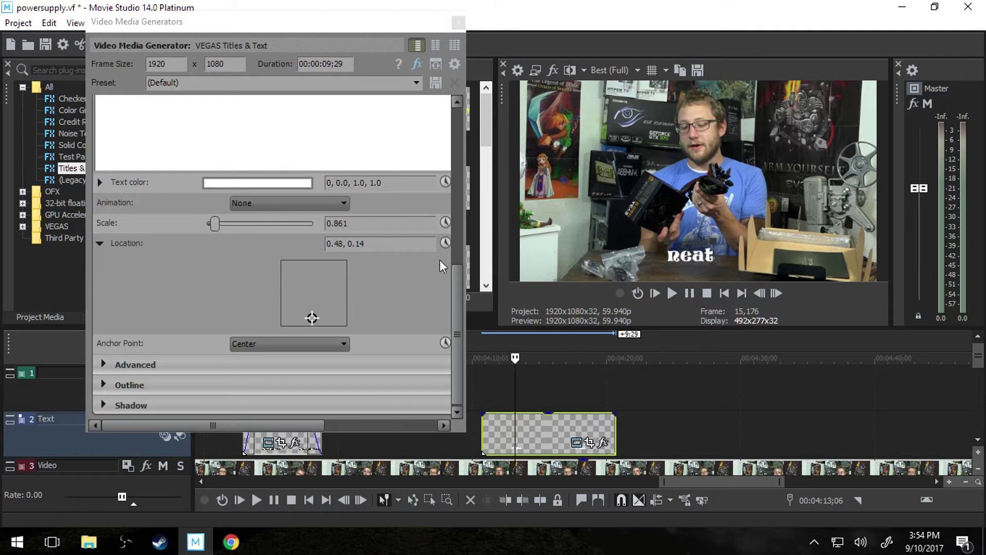
Return the title to location 0.45, 0.10 and set Scale to 1.00
left_click_drag(312, 318, 310, 320)
left_click_drag(348, 223, 321, 226)
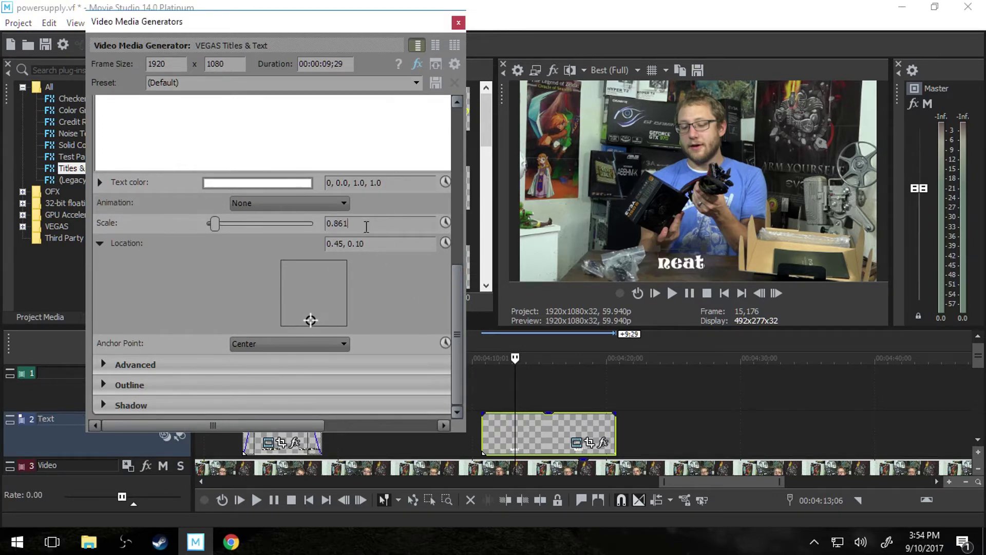
type("1.00")
key("Return")
Show the advanced text settings and bring Tracking back to 0.000
left_click(103, 364)
left_click_drag(458, 235, 449, 331)
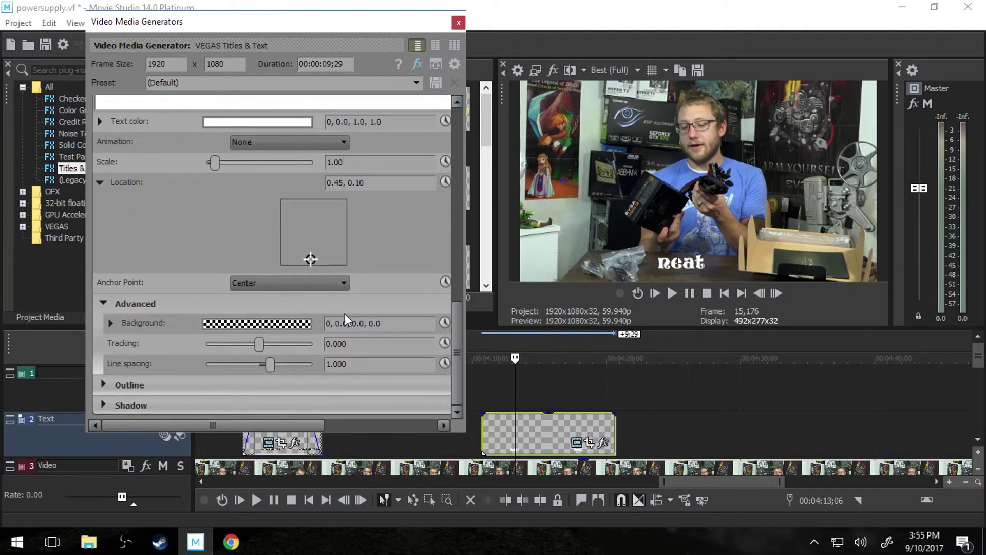
left_click(689, 267)
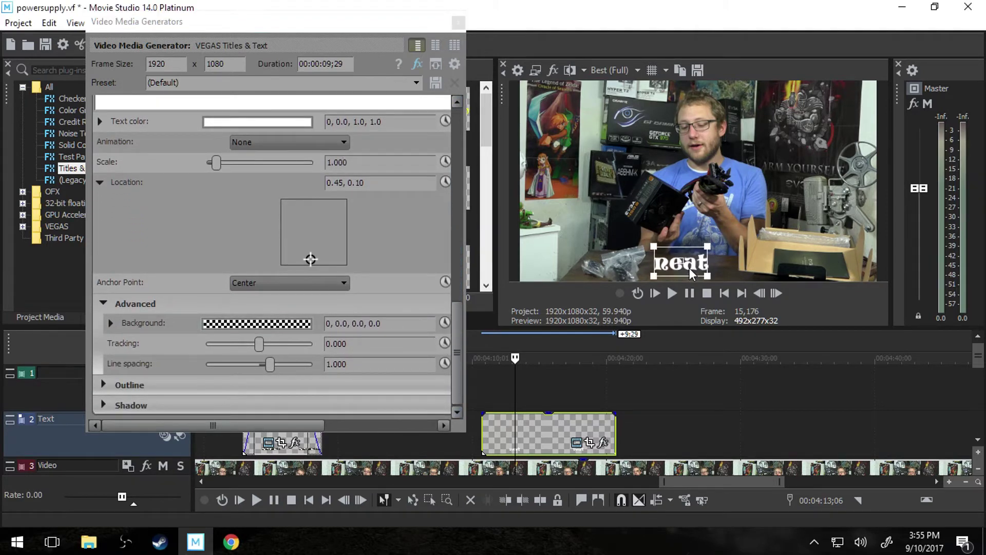
left_click_drag(265, 349, 288, 345)
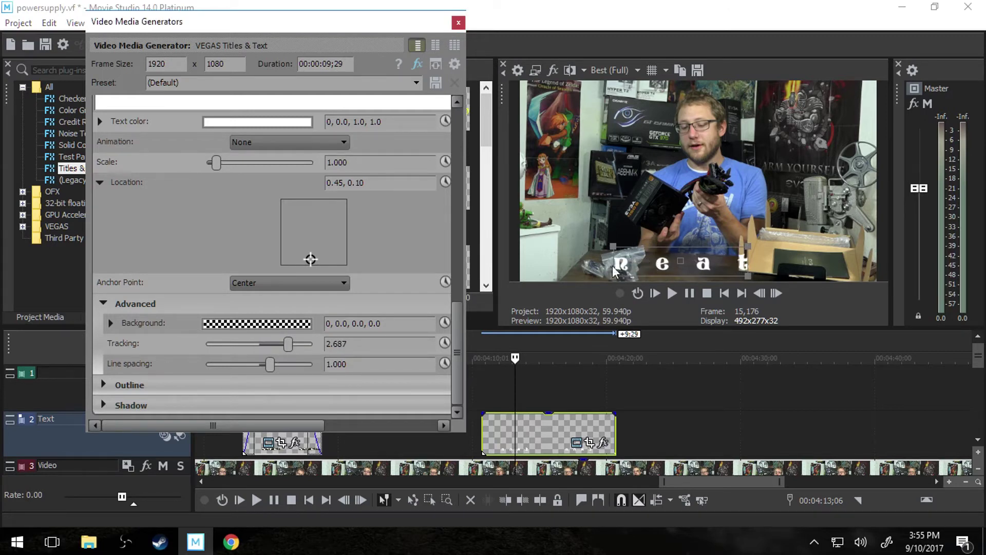
left_click(591, 267)
key("ctrl+z")
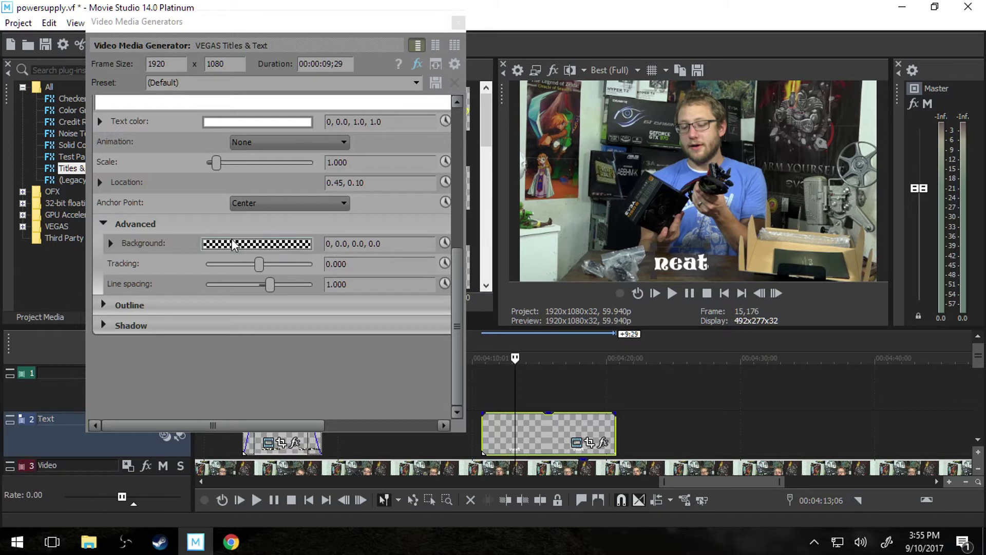
Set the background to a fully transparent blue (239, 0.8, 0.72, 0.0), then collapse Background
left_click(111, 243)
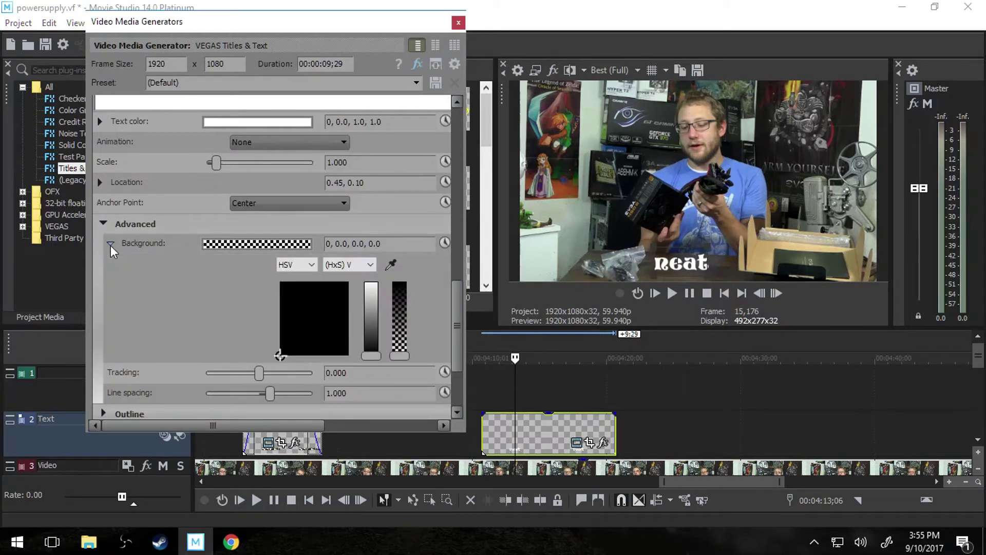
left_click(302, 330)
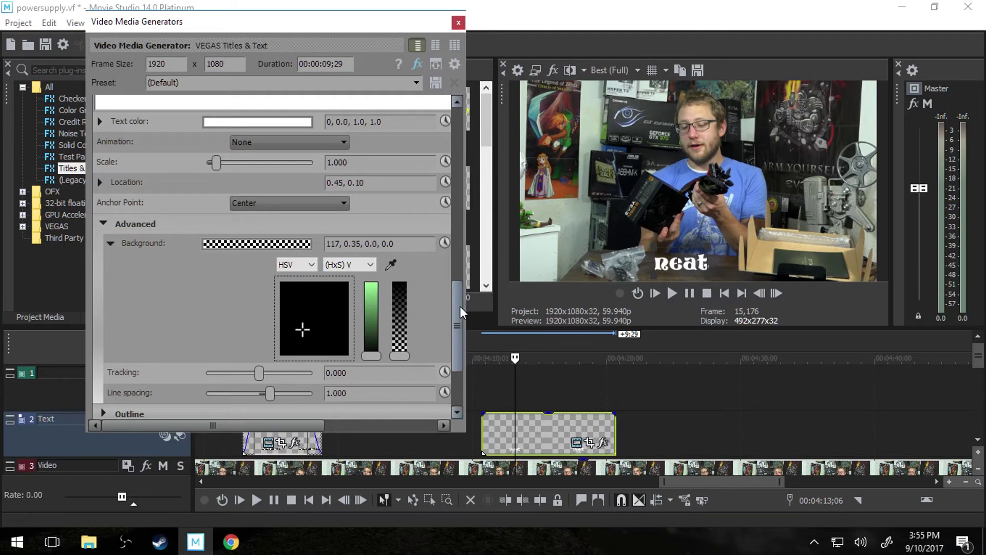
left_click_drag(458, 322, 460, 351)
left_click_drag(400, 326, 404, 251)
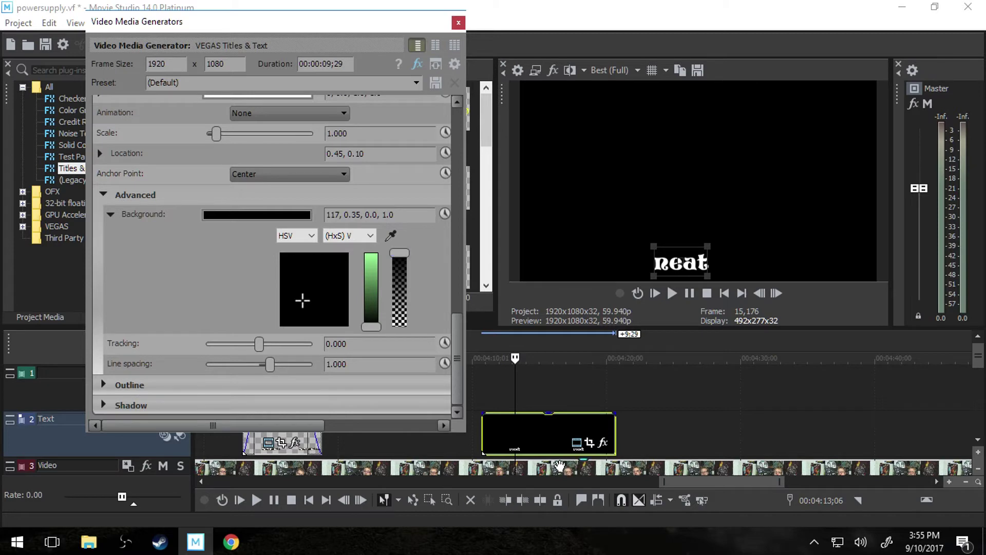
left_click_drag(406, 261, 409, 328)
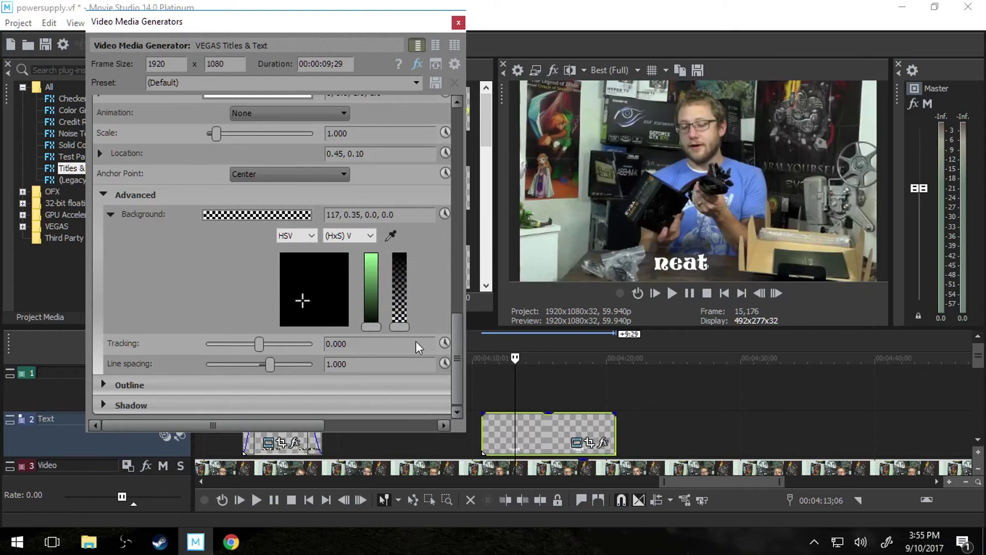
left_click(308, 281)
left_click_drag(372, 326, 372, 274)
left_click(325, 267)
mouse_move(397, 326)
left_mouse_down()
mouse_move(399, 260)
mouse_move(405, 329)
left_mouse_up()
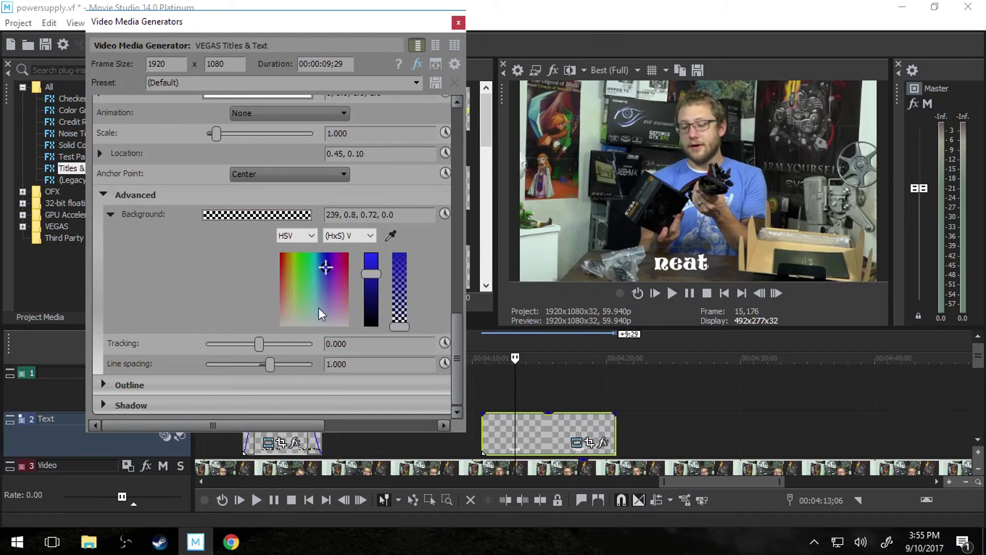
left_click(109, 215)
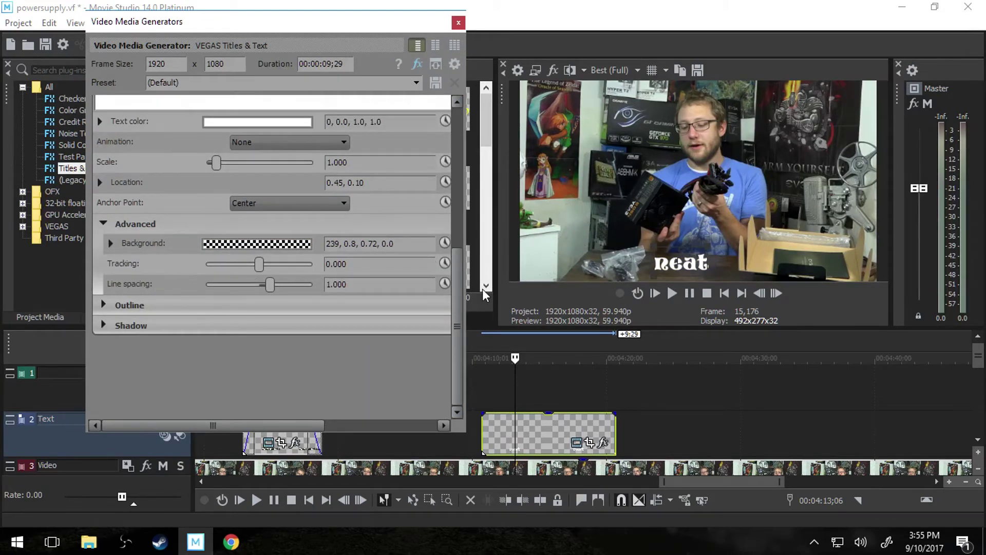
Add a second 'neat' line, scale the title to 1.264, and set line spacing to -0.510
scroll(267, 191, "up", 3)
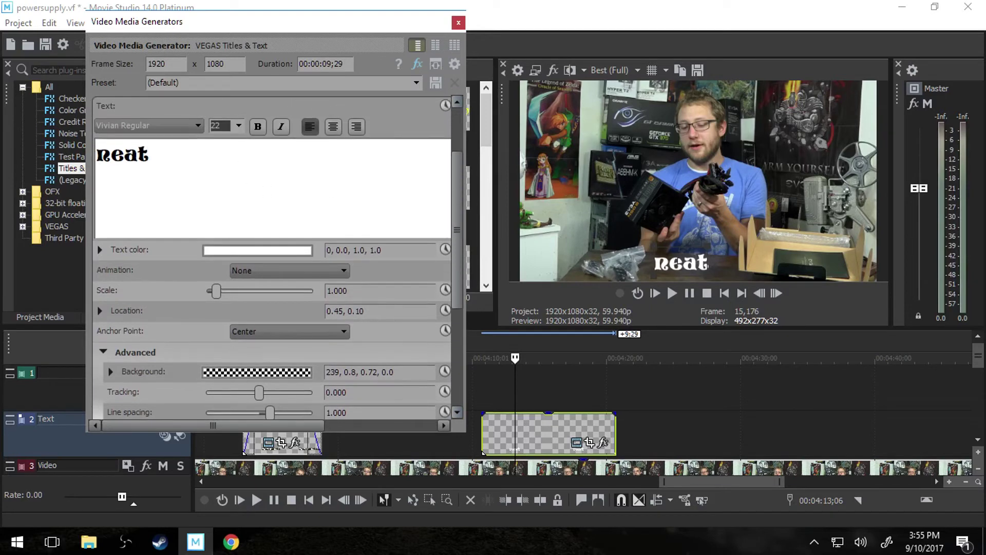
key("Return")
type("\\")
type("neat")
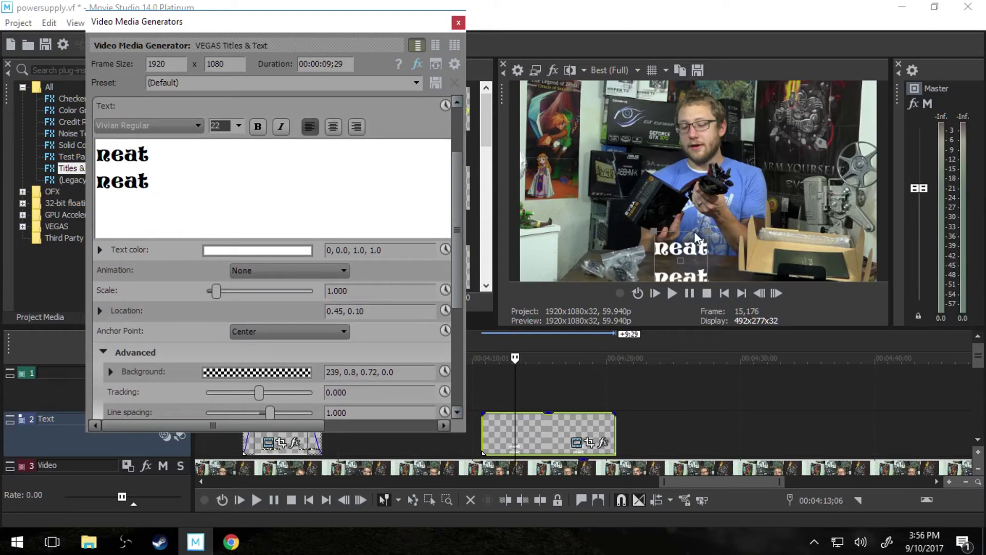
left_click_drag(707, 231, 727, 196)
scroll(455, 308, "down", 2)
left_click_drag(274, 367, 256, 380)
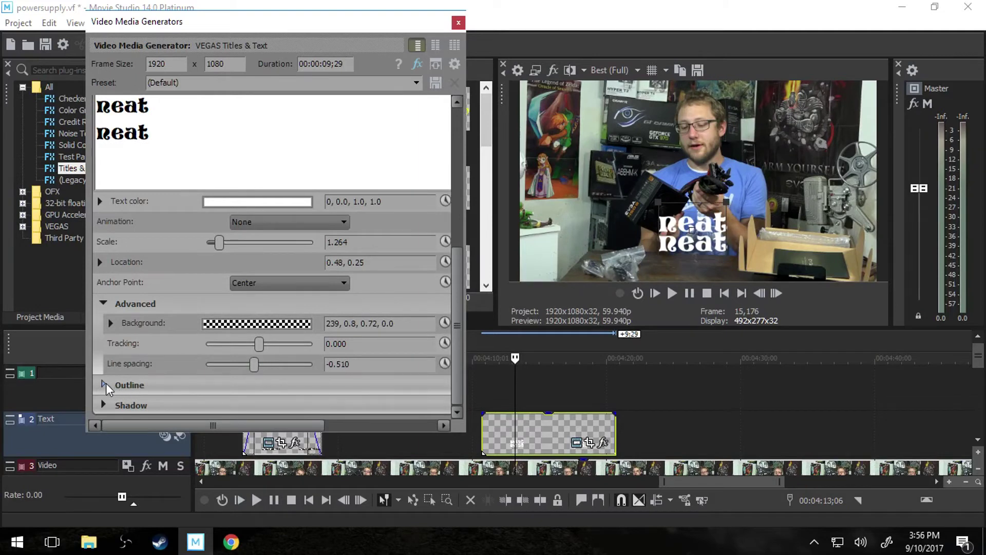
Set the outline colour to near-black 0, 0.99, 0.04 at full alpha 1.0
left_click(130, 385)
left_click_drag(458, 259, 459, 292)
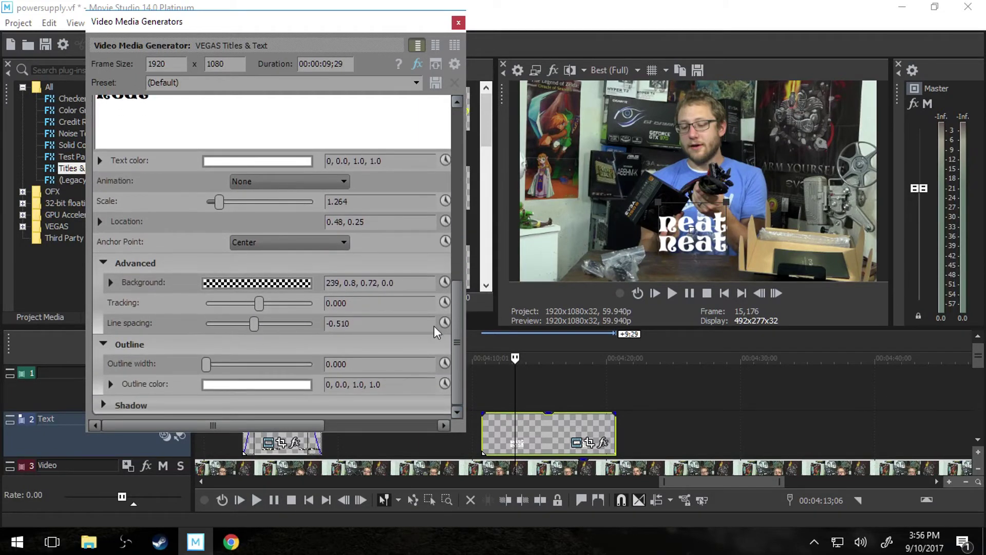
left_click(207, 365)
left_click(291, 385)
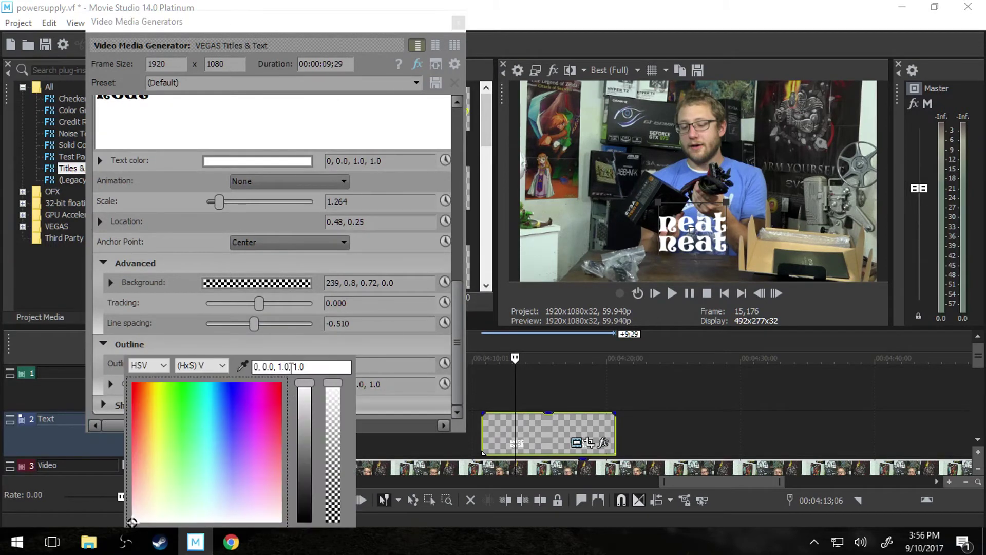
left_click_drag(311, 387, 306, 522)
left_click(242, 466)
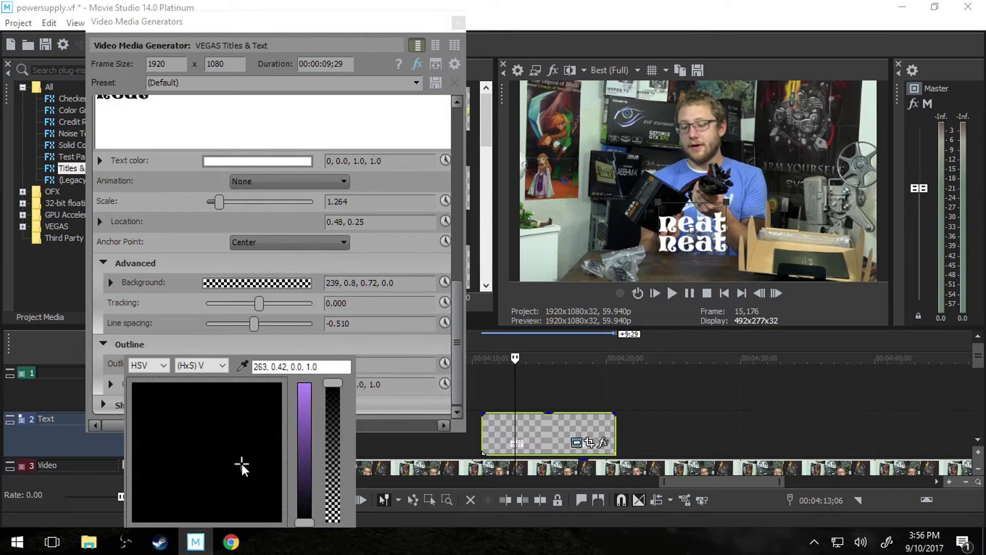
left_click(282, 383)
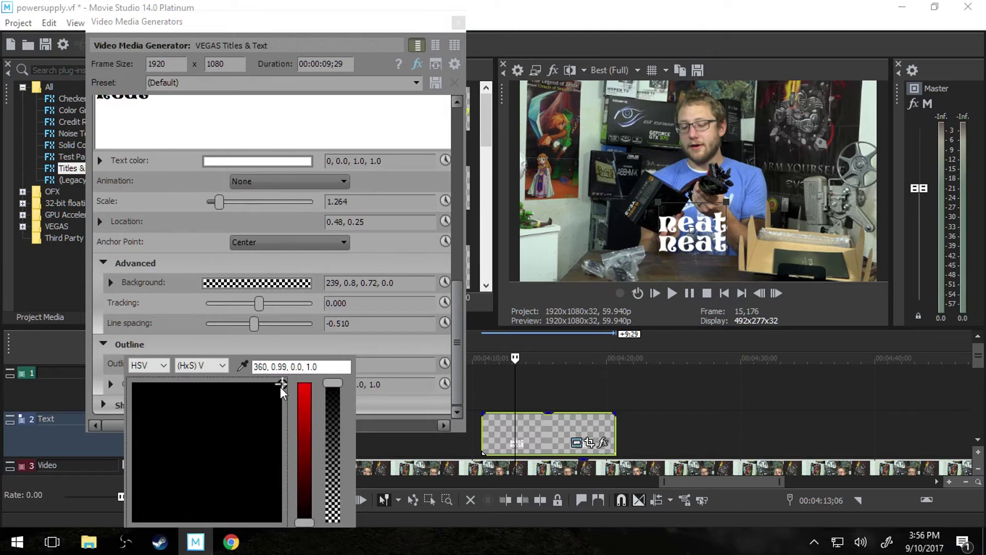
mouse_move(335, 386)
left_mouse_down()
mouse_move(331, 473)
mouse_move(333, 384)
left_mouse_up()
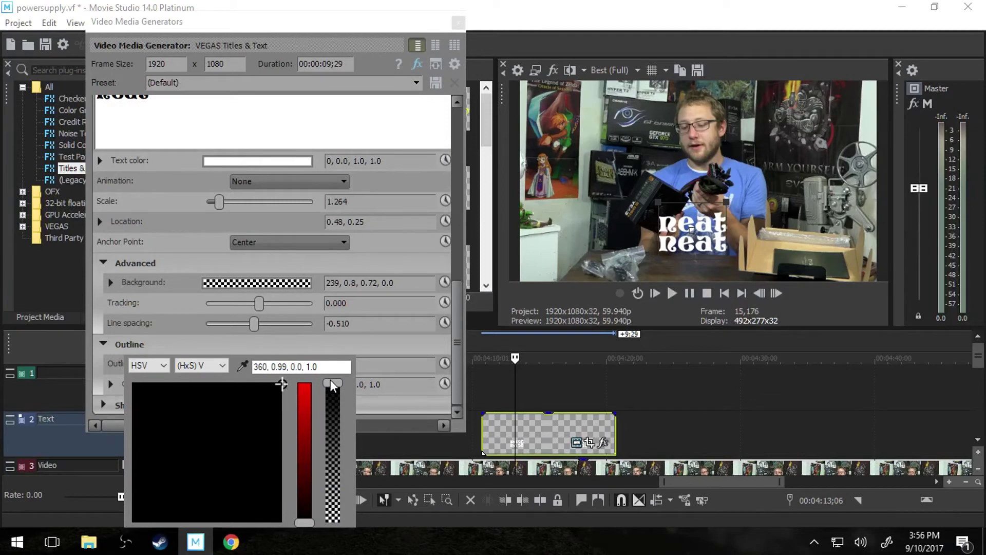
mouse_move(305, 521)
left_mouse_down()
mouse_move(306, 410)
mouse_move(314, 534)
left_mouse_up()
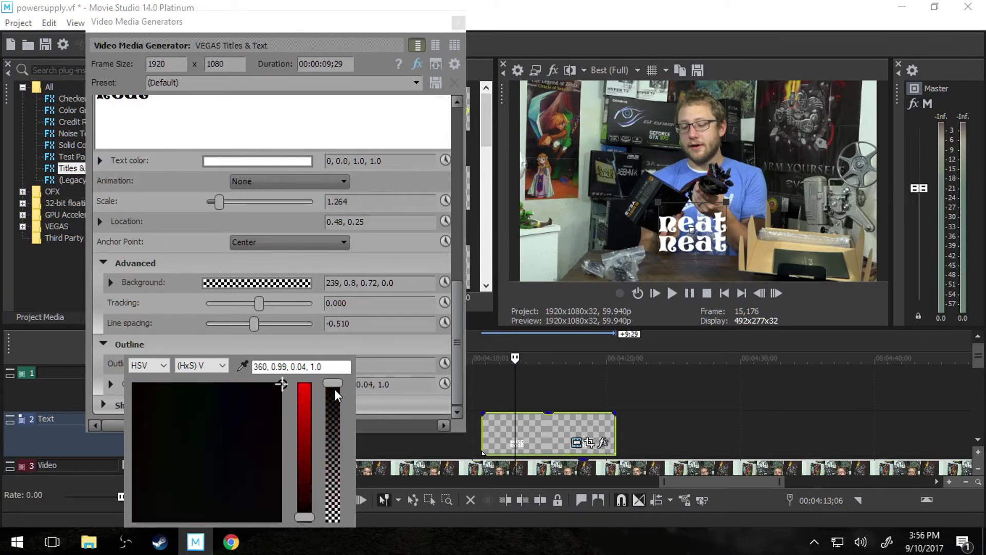
mouse_move(336, 393)
left_mouse_down()
mouse_move(331, 474)
mouse_move(333, 382)
left_mouse_up()
left_click(285, 346)
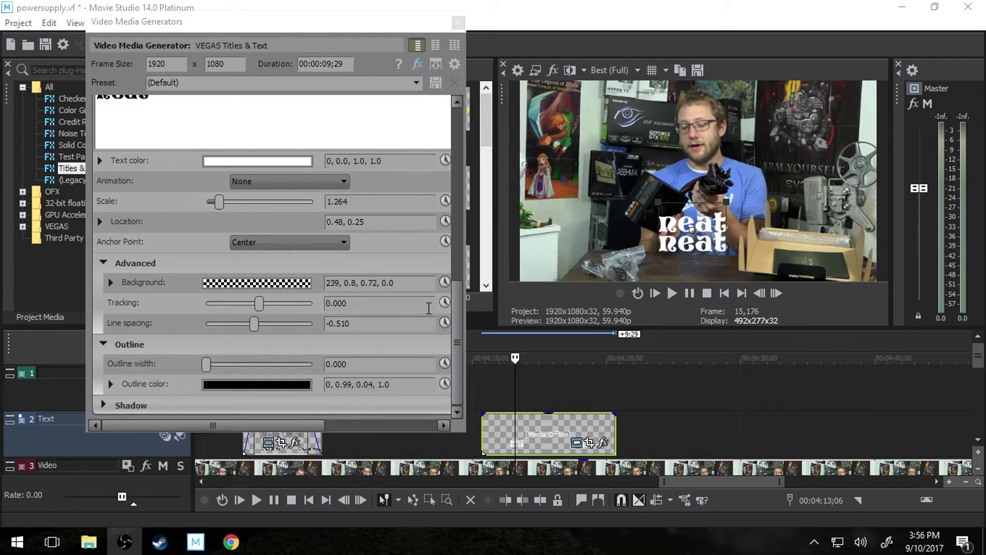
Widen the outline to 4.694 and move the title down to location 0.48, 0.21
left_click_drag(206, 363, 208, 366)
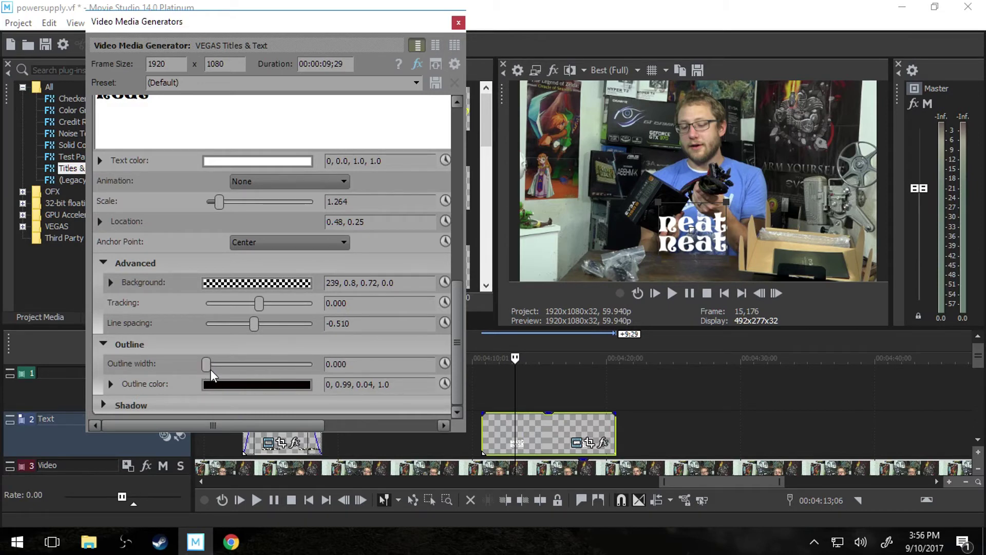
left_click_drag(211, 370, 257, 374)
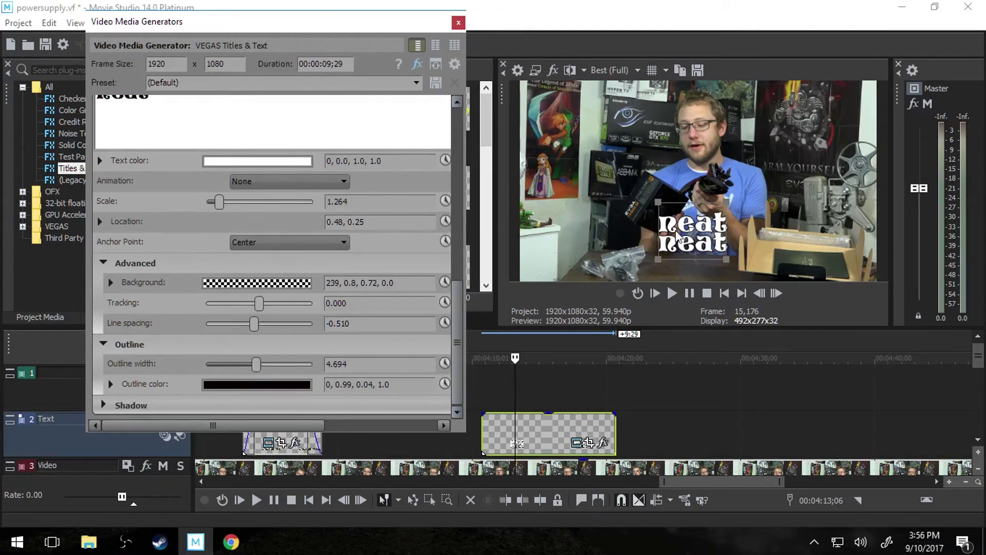
left_click_drag(697, 218, 697, 216)
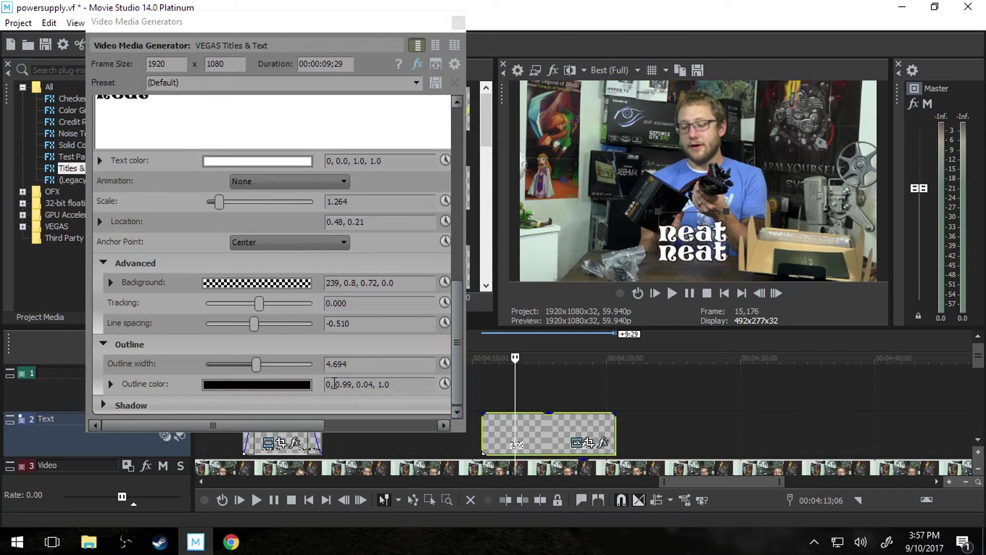
Enable the shadow with offset X -0.252, blur 0.000 and offset Y 0.456
left_click(133, 400)
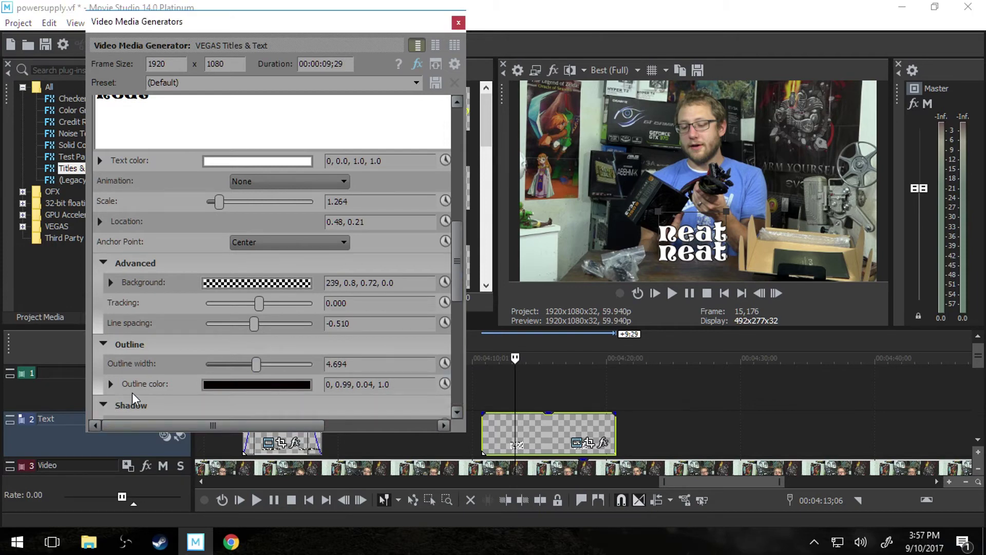
left_click_drag(453, 278, 458, 387)
left_click(358, 323)
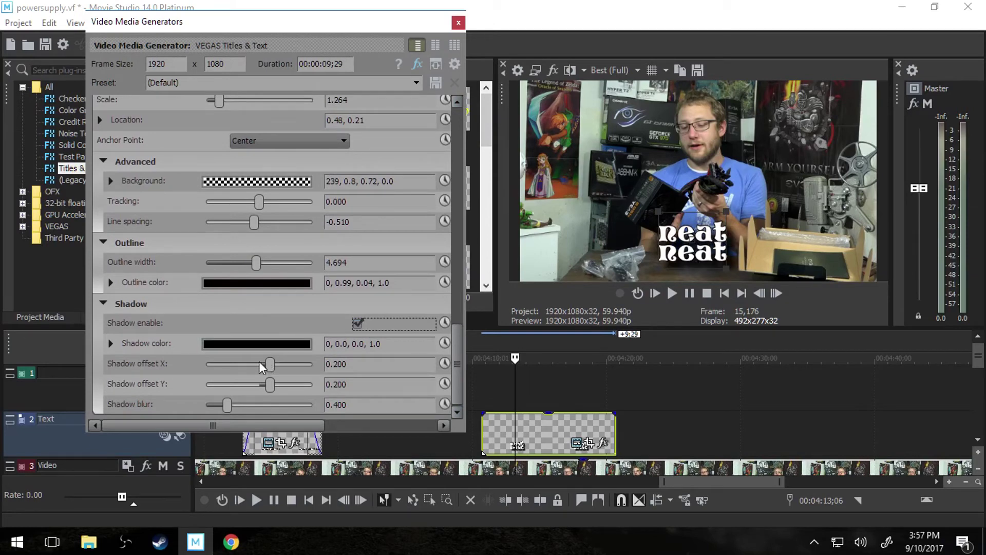
mouse_move(269, 363)
left_mouse_down()
mouse_move(303, 366)
mouse_move(248, 368)
mouse_move(284, 390)
mouse_move(257, 386)
mouse_move(250, 366)
left_mouse_up()
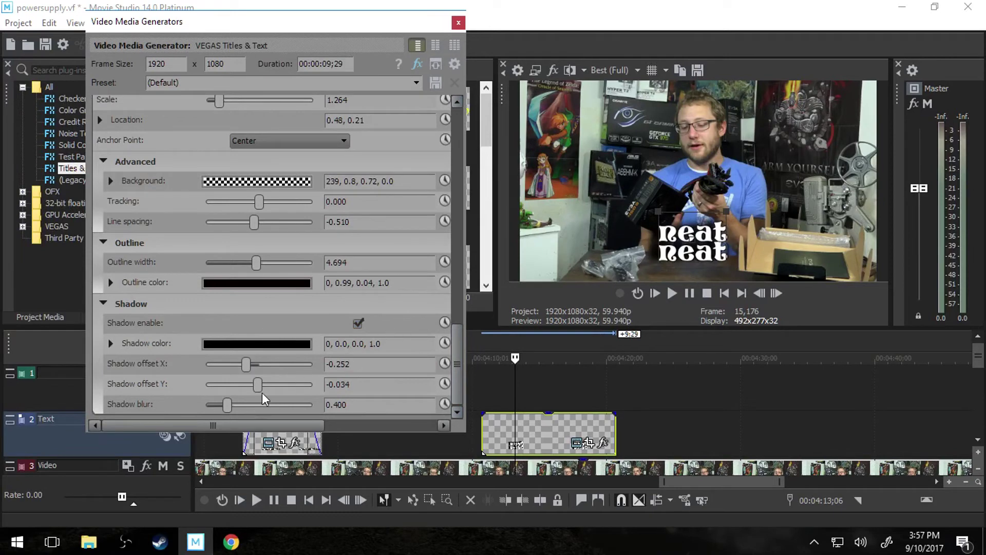
left_click_drag(224, 406, 173, 407)
mouse_move(257, 383)
left_mouse_down()
mouse_move(290, 387)
mouse_move(265, 384)
left_mouse_up()
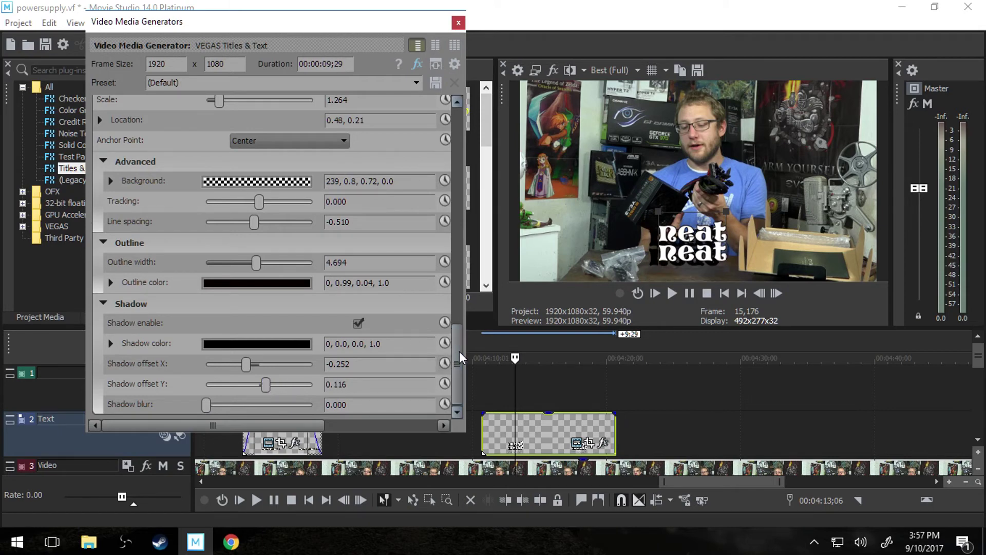
Scroll through the Titles & Text properties to bring the Scale row into view
left_click_drag(459, 352, 468, 231)
left_click_drag(304, 426, 392, 428)
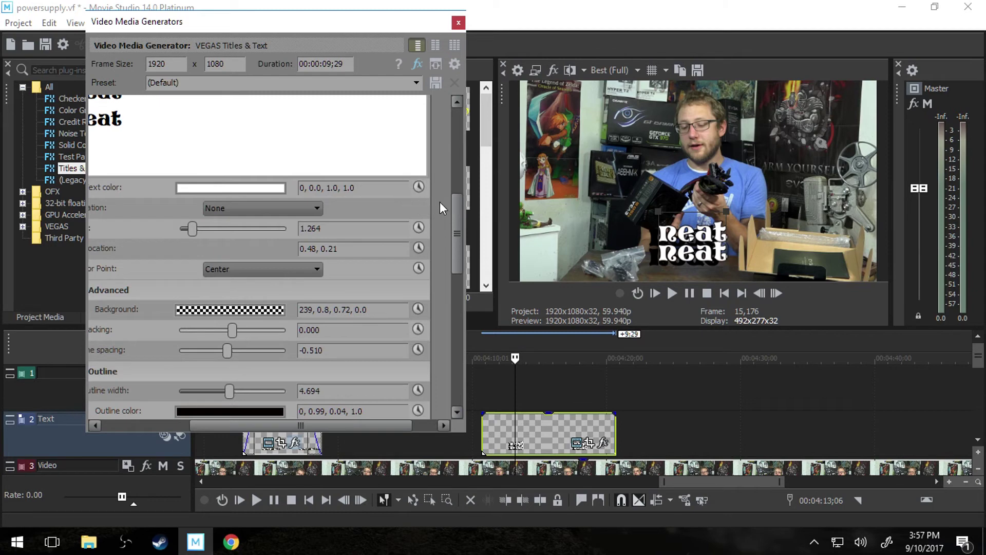
left_click_drag(461, 211, 468, 344)
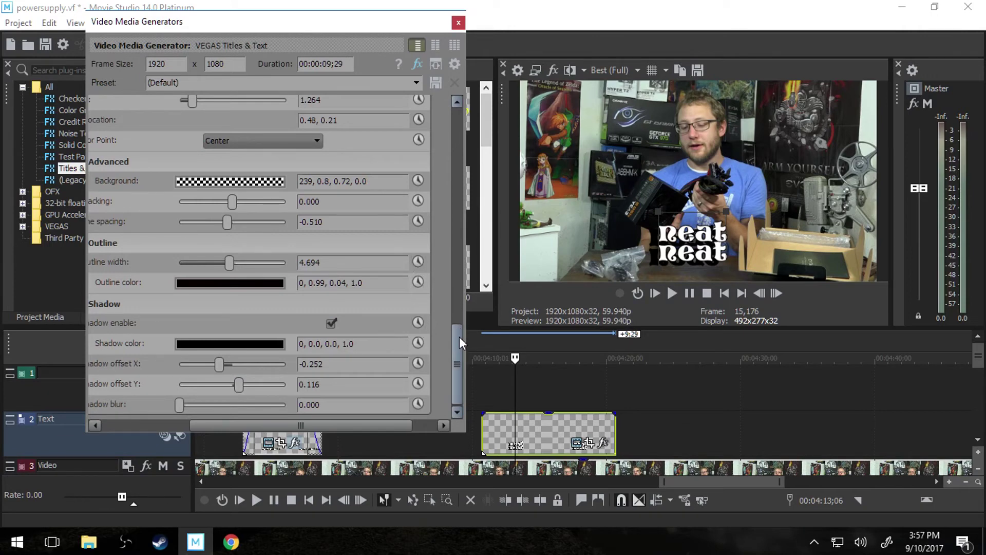
left_click_drag(459, 337, 444, 221)
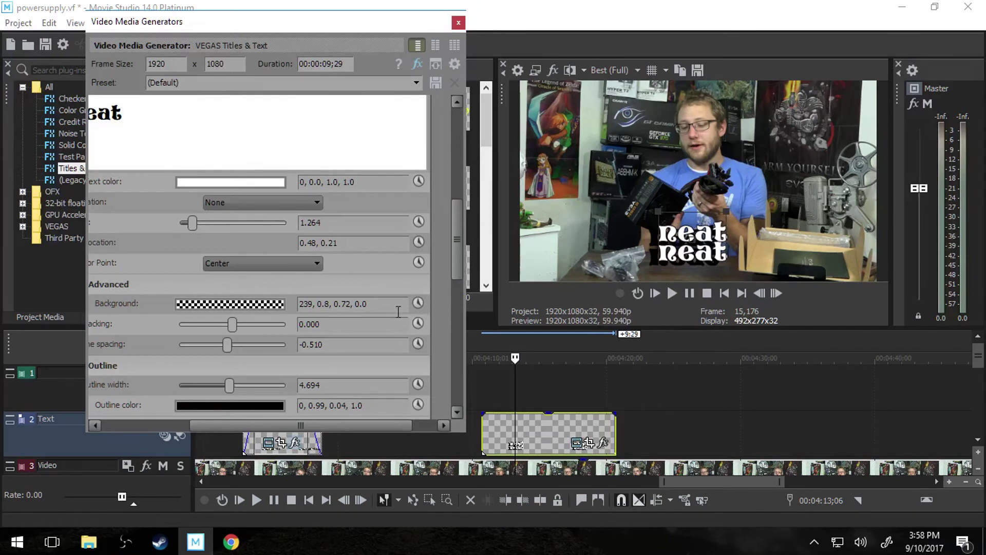
left_click_drag(310, 426, 211, 439)
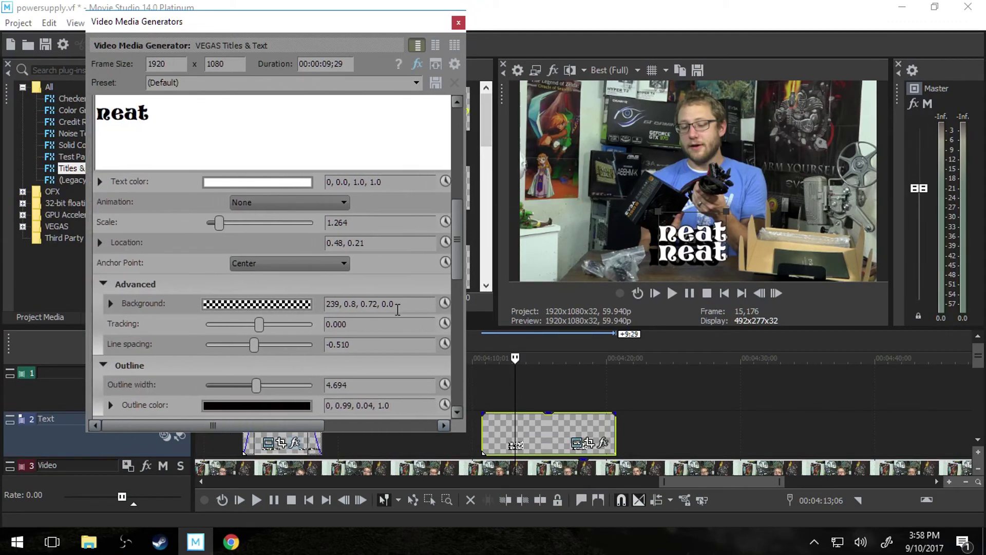
Make Scale animatable and place the keyframe cursor at the title clip's end
left_click(445, 222)
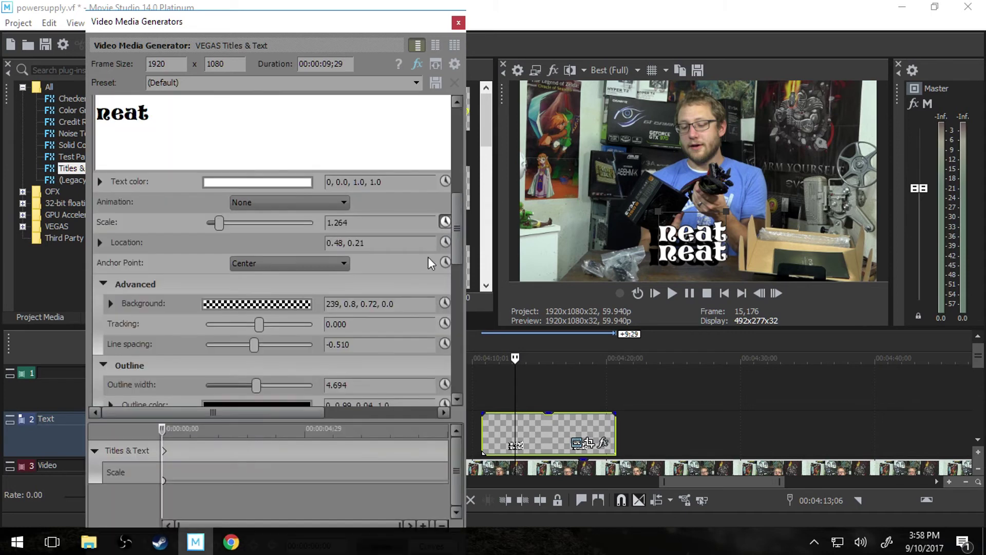
left_click_drag(456, 247, 460, 374)
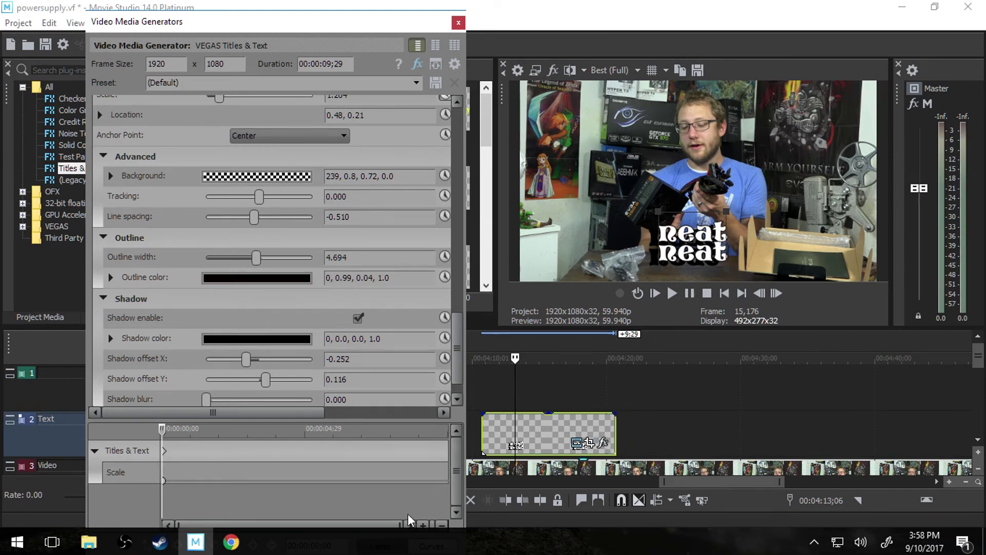
left_click(164, 455)
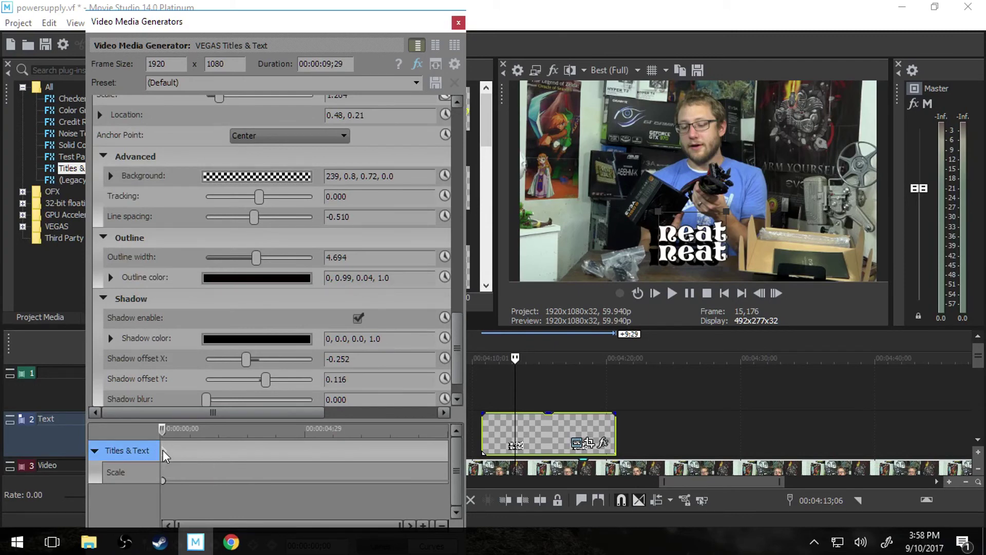
left_click(447, 455)
Nudge the title settings window upward and widen it
left_click_drag(380, 24, 383, 18)
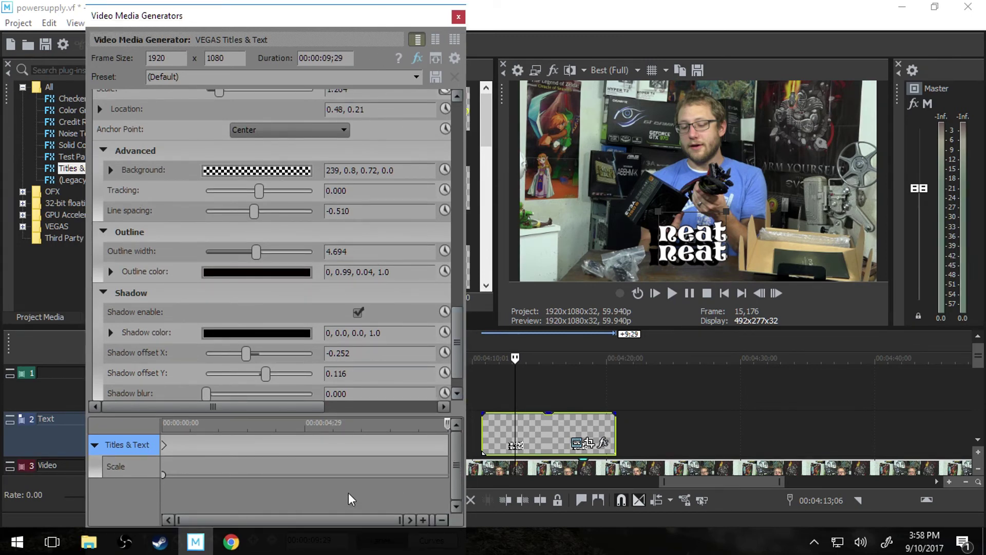
left_click_drag(465, 493, 524, 495)
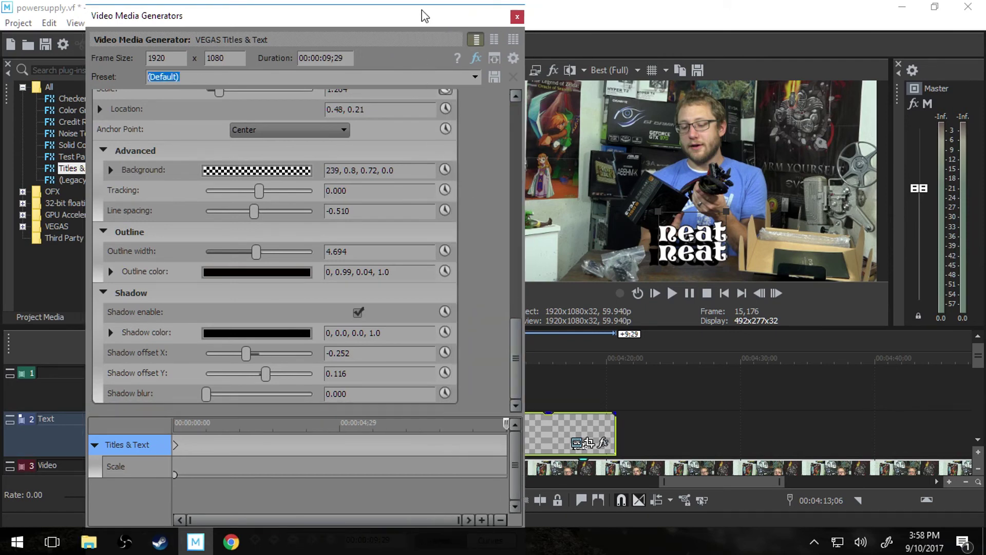
left_click_drag(424, 15, 425, 10)
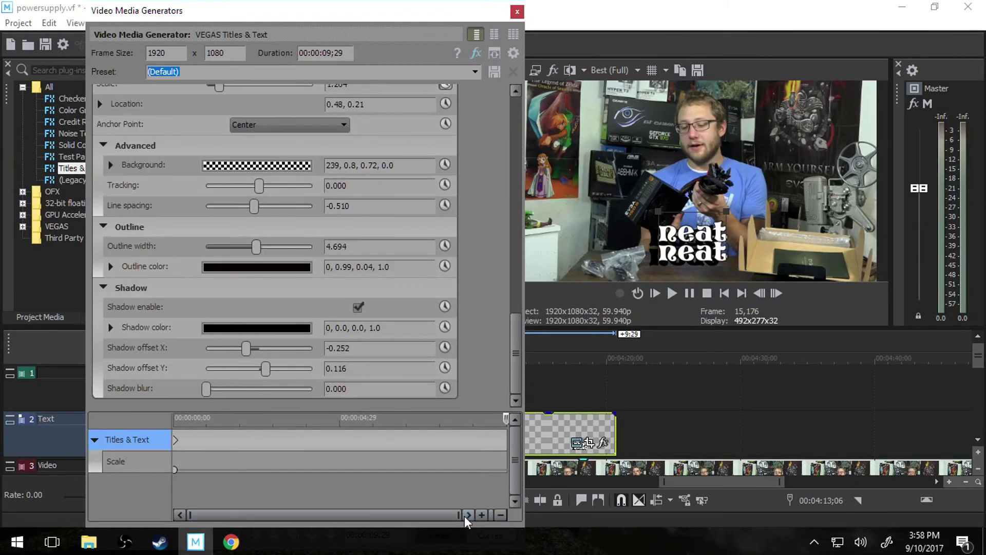
Raise the end-keyframe Scale to 5.218 and retime that keyframe near the clip's end
left_click_drag(515, 360, 518, 215)
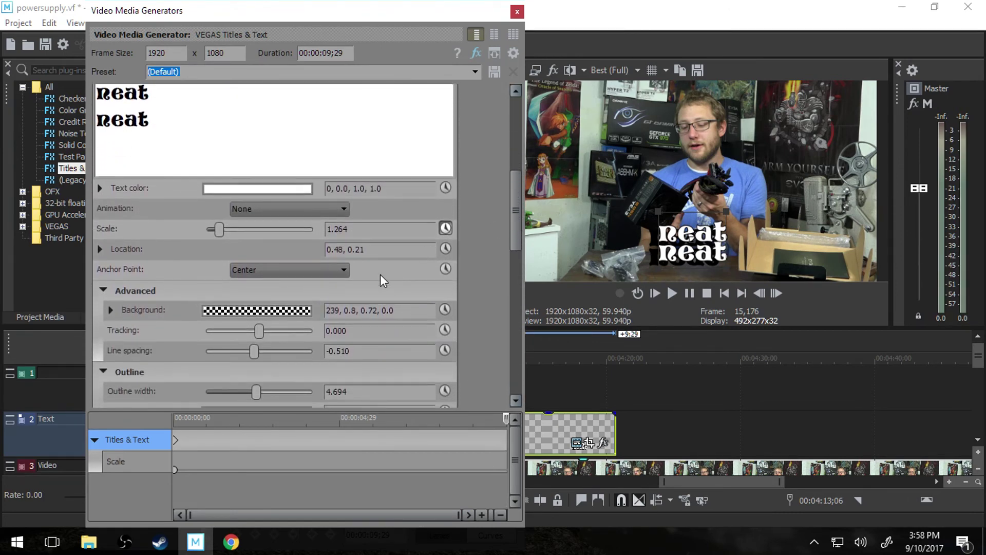
left_click_drag(220, 229, 262, 229)
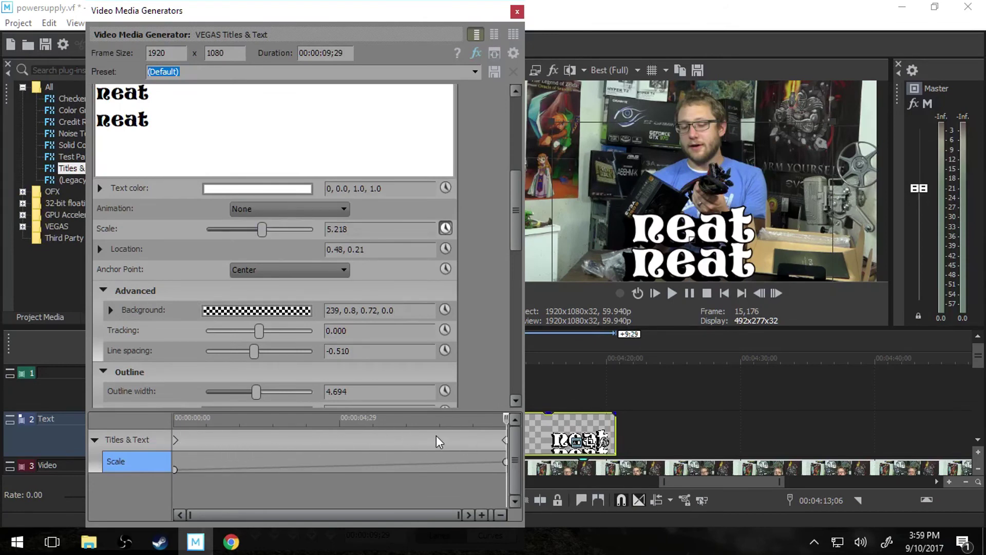
left_click_drag(507, 455, 409, 452)
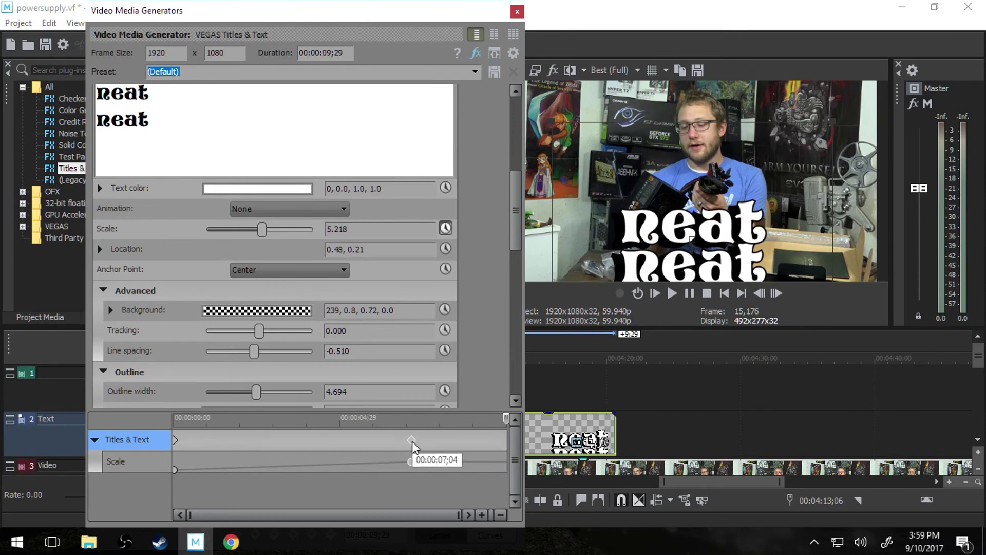
left_click_drag(409, 442, 514, 456)
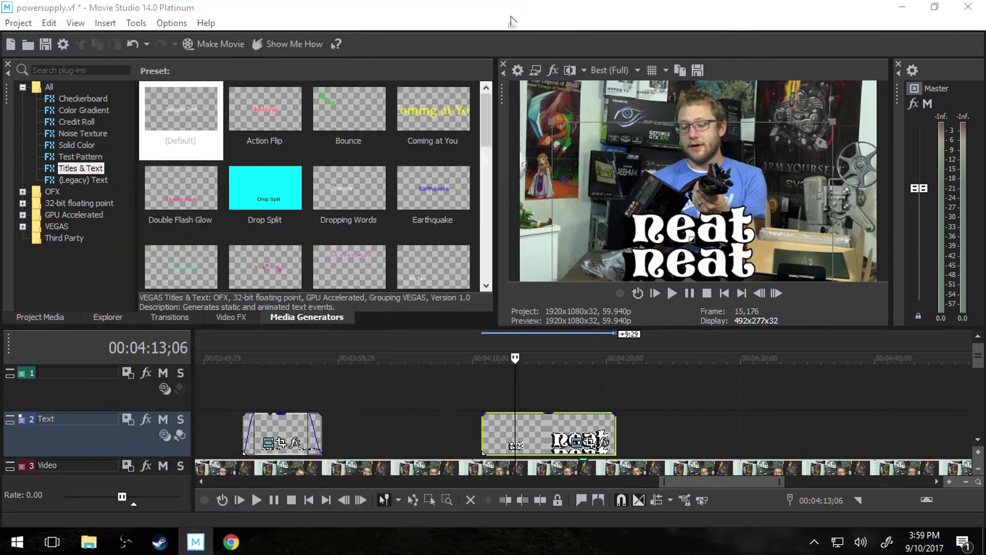
left_click(516, 11)
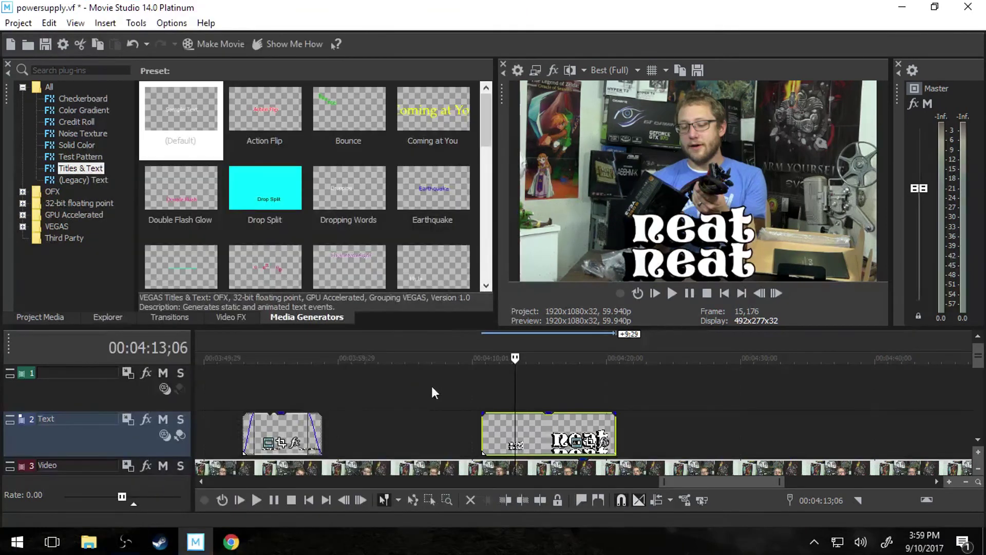
left_click(483, 395)
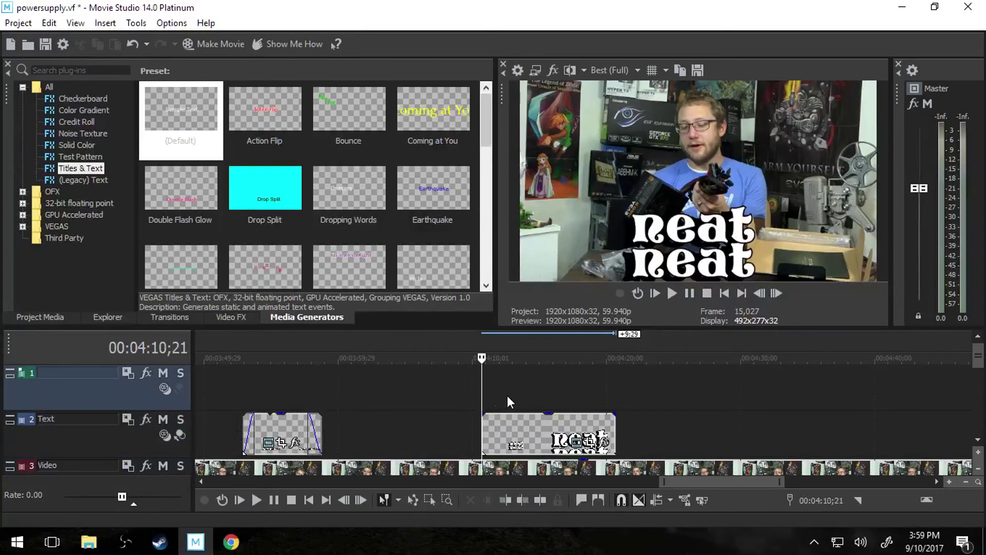
left_click(672, 297)
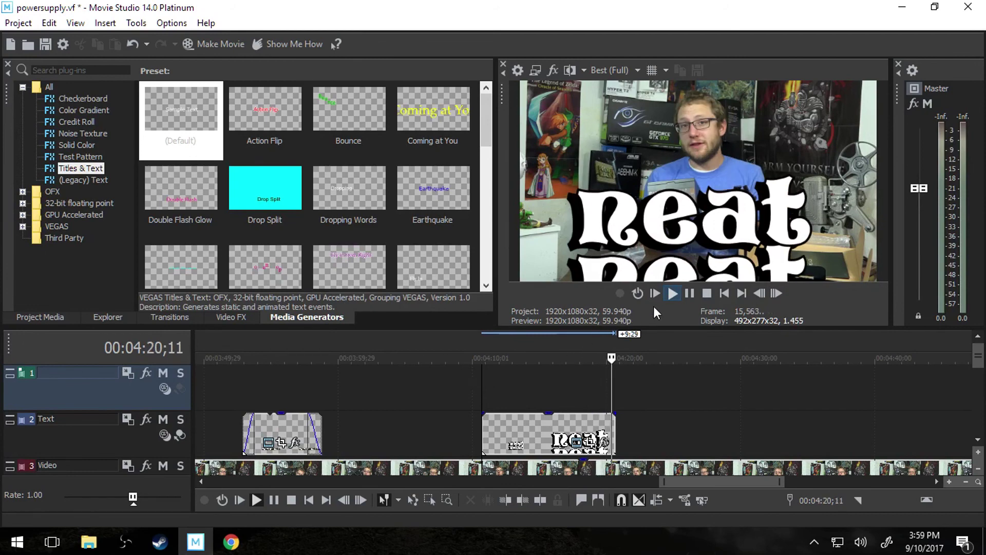
left_click(690, 294)
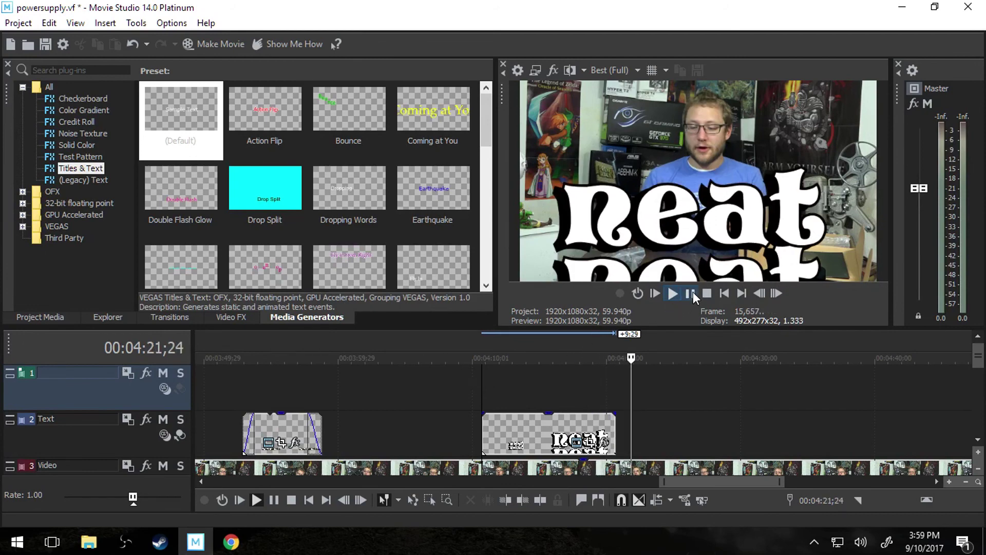
left_click(588, 380)
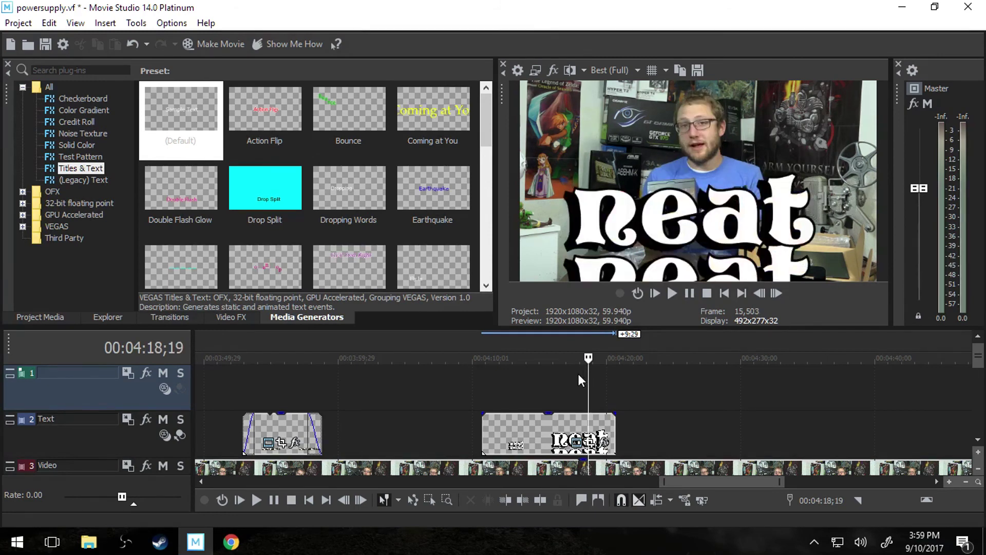
left_click(565, 385)
left_click(509, 387)
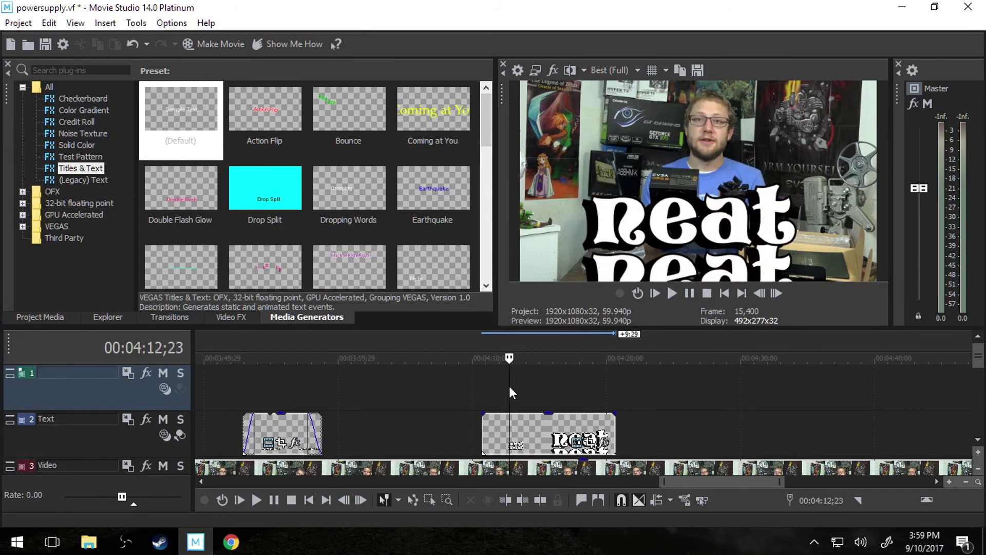
left_click(546, 390)
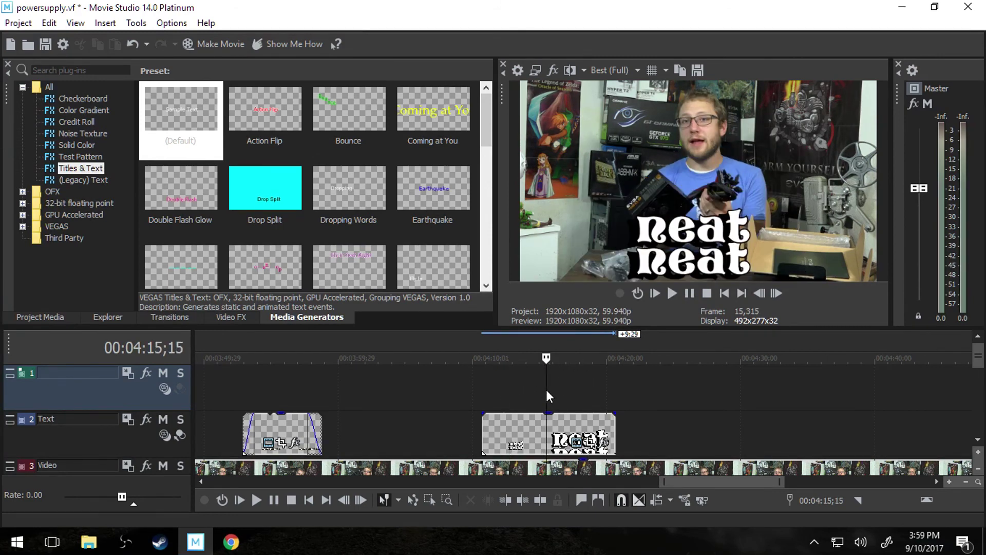
left_click(507, 390)
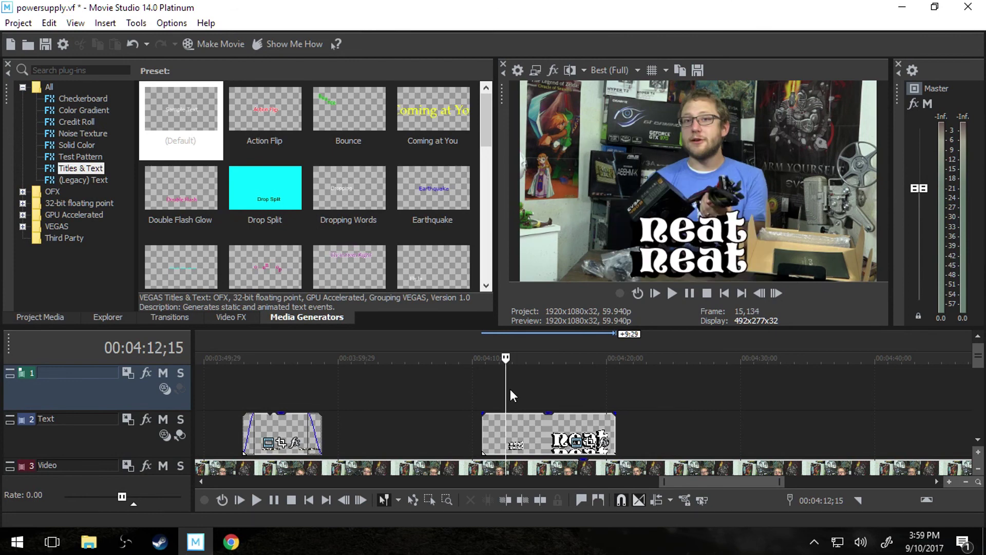
left_click(563, 382)
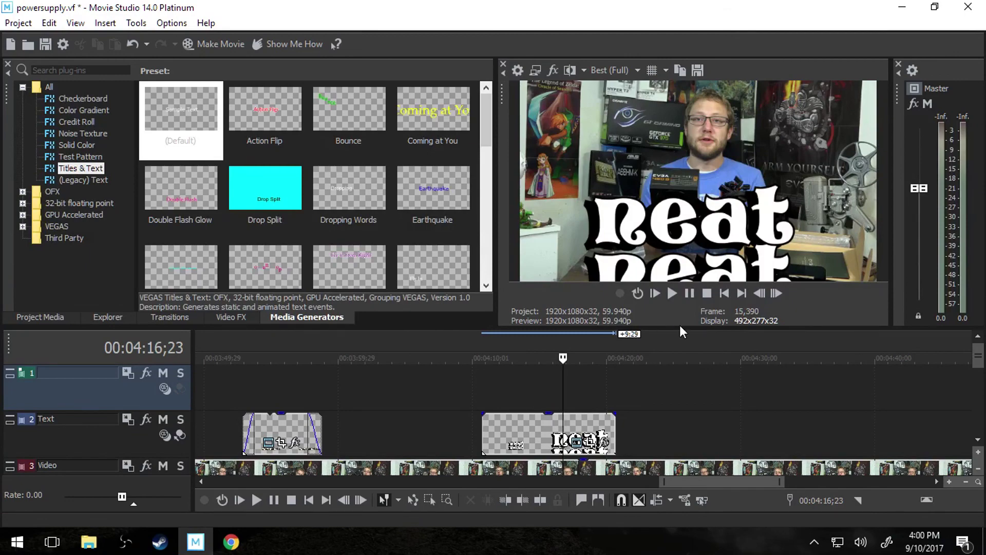
scroll(974, 365, "down", 3)
scroll(975, 365, "up", 3)
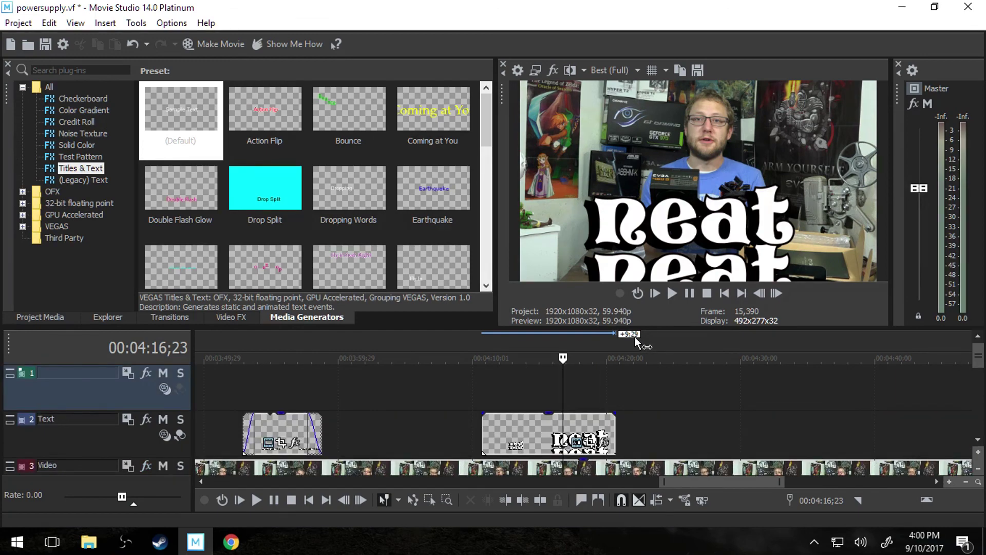